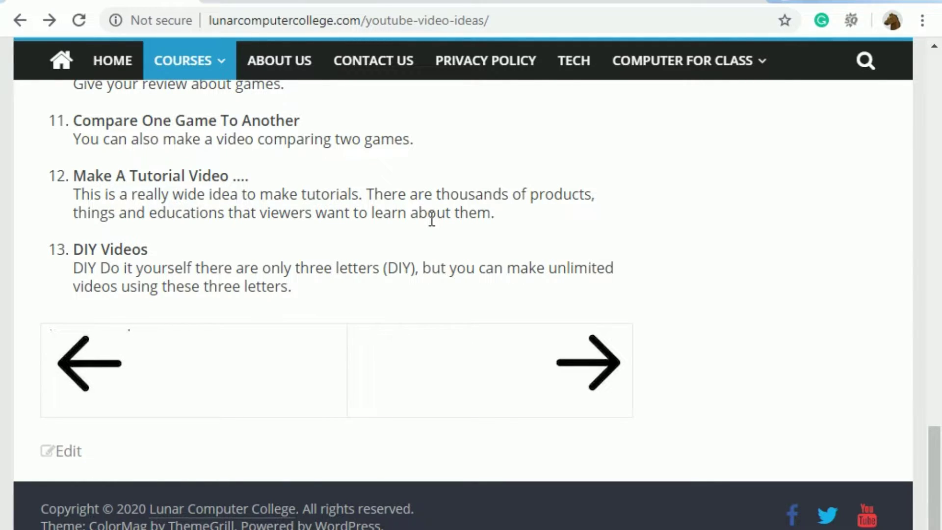
Page forward through the lessons, past Thumbnail Title Description Tags, to the Keywords page.
left_click(600, 381)
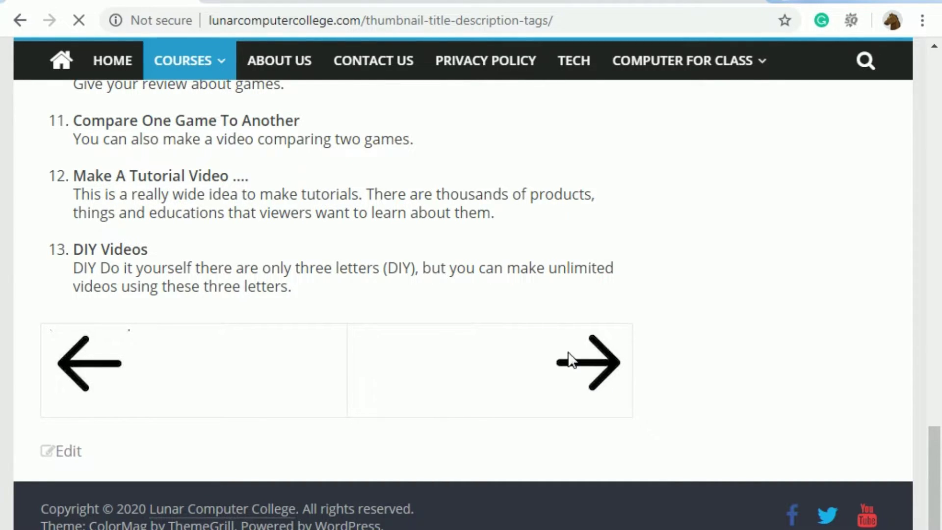
scroll(596, 400, "down", 8)
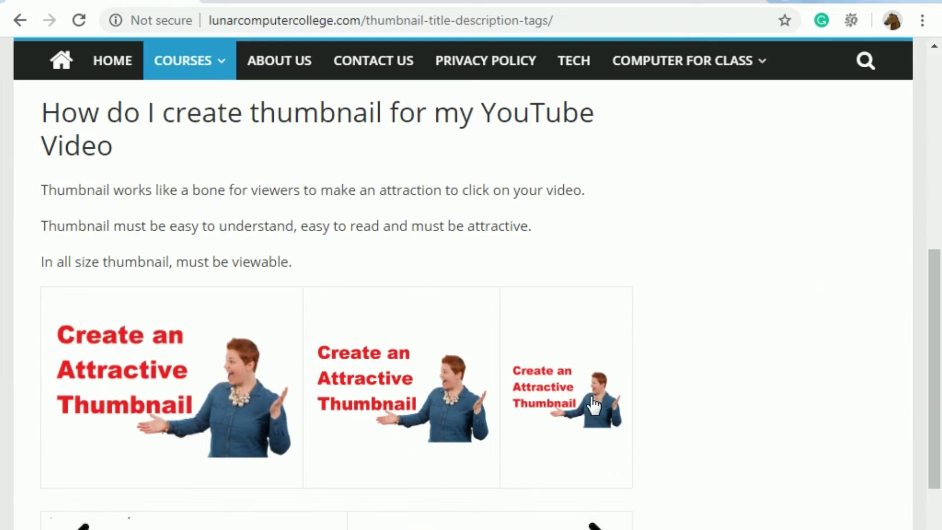
scroll(594, 406, "up", 3)
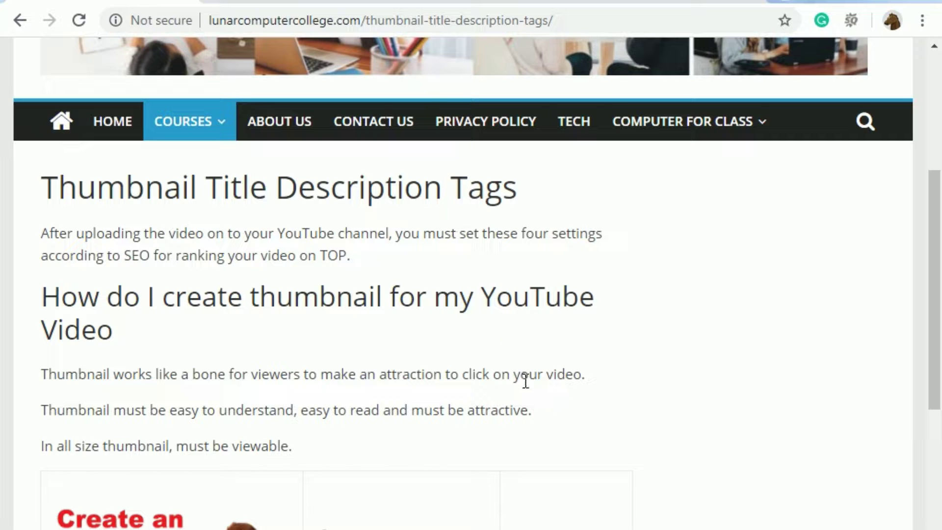
scroll(530, 380, "up", 1)
scroll(531, 380, "up", 5)
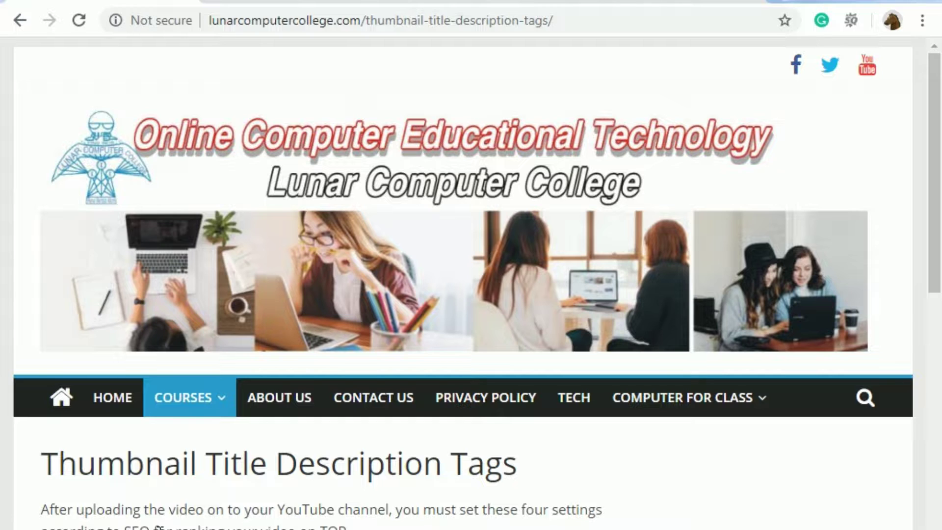
scroll(166, 511, "down", 5)
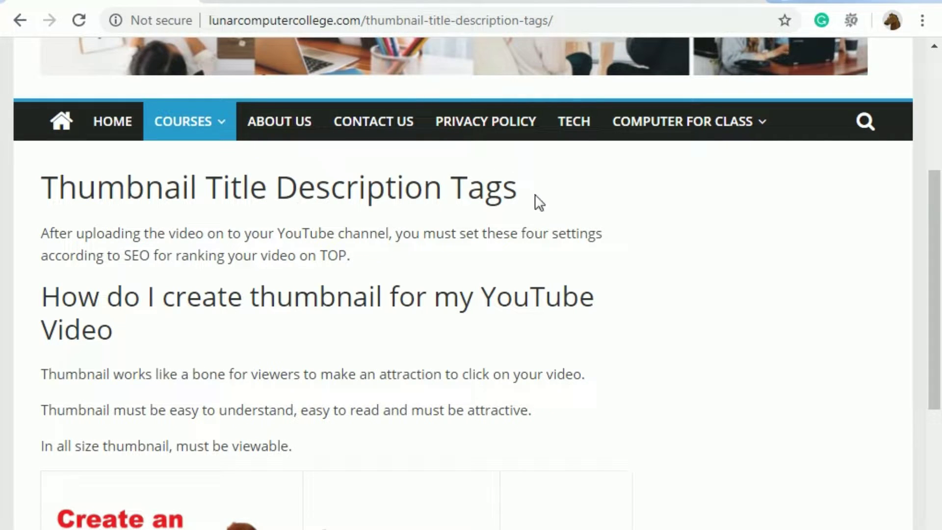
scroll(273, 337, "down", 3)
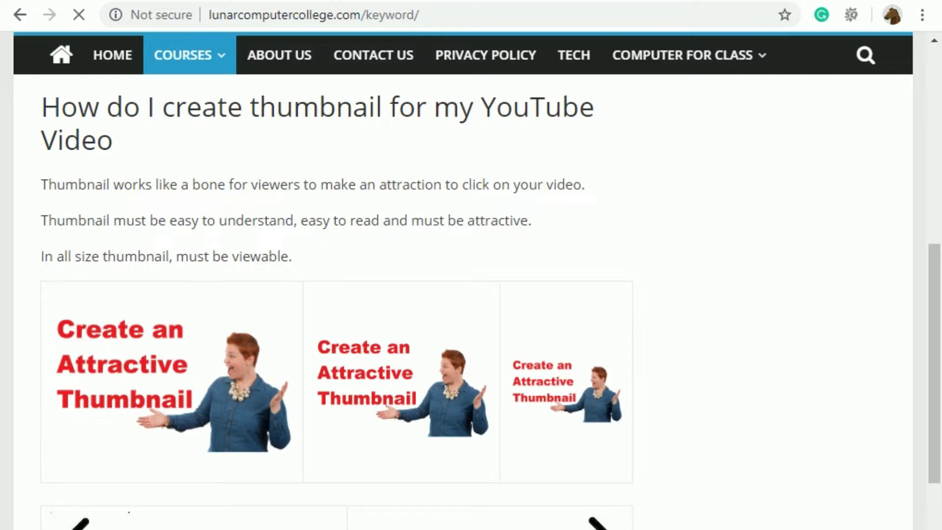
scroll(548, 496, "down", 4)
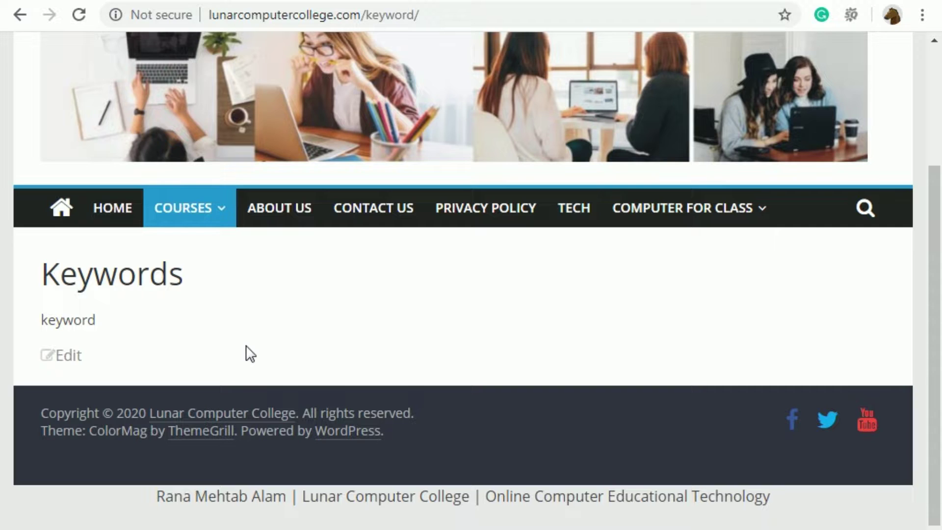
Browse the site's Courses categories, including MsOffice, Programme, Computer Graphics and Computer Hardware.
mouse_move(232, 212)
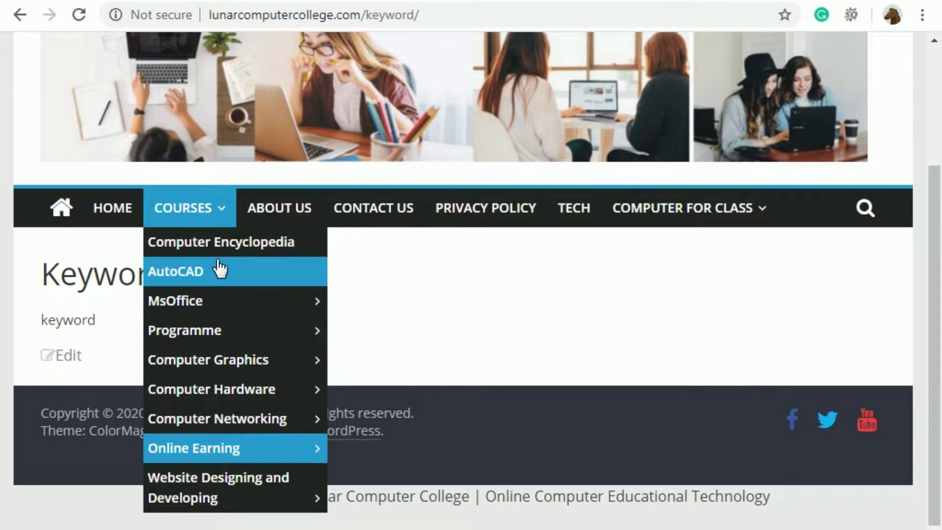
mouse_move(194, 304)
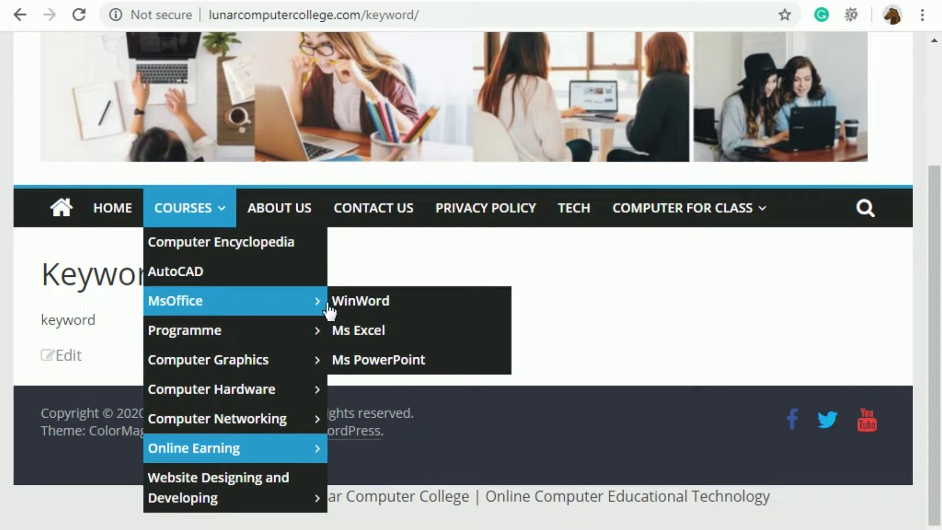
mouse_move(214, 339)
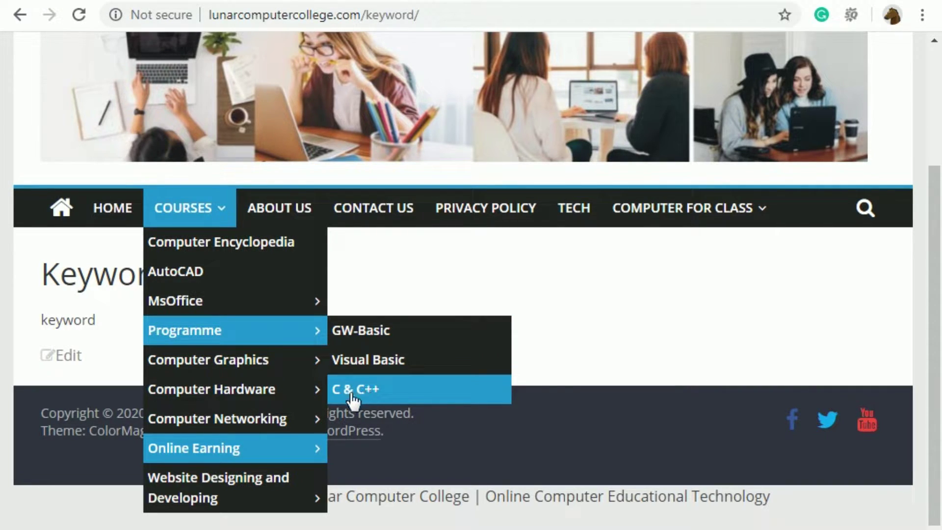
mouse_move(204, 368)
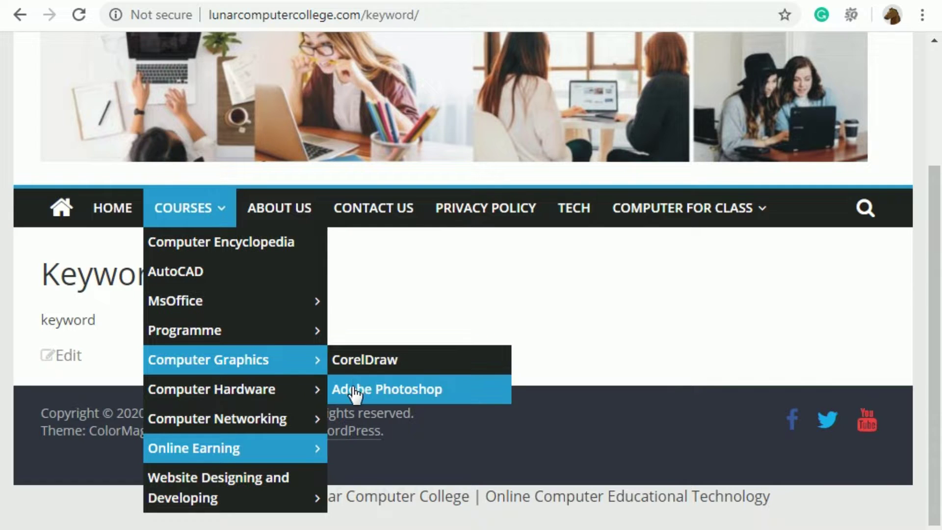
mouse_move(193, 386)
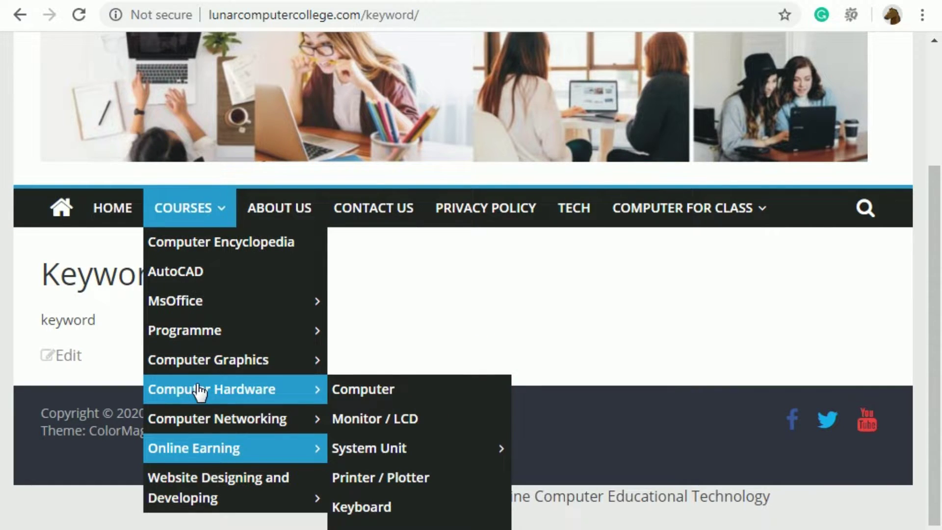
mouse_move(377, 454)
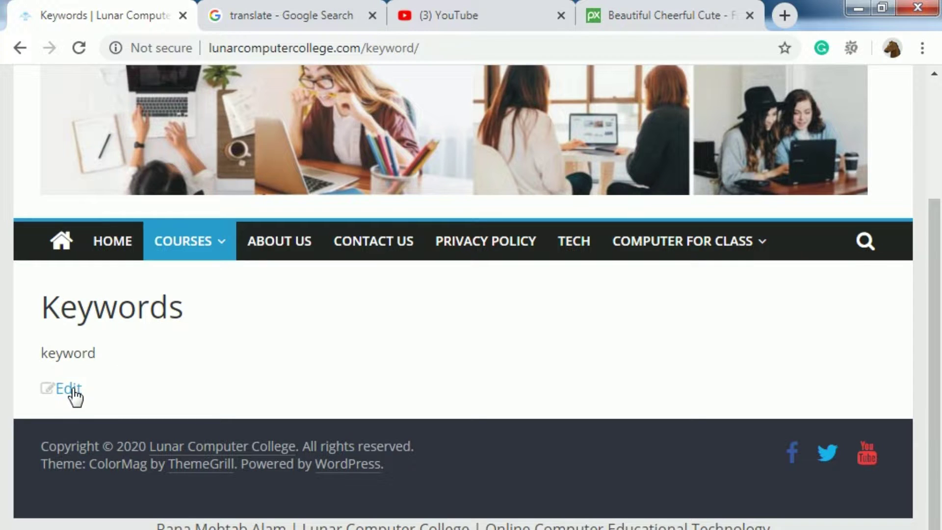
Open the Keywords page for editing in a separate browser tab and switch to it.
right_click(74, 394)
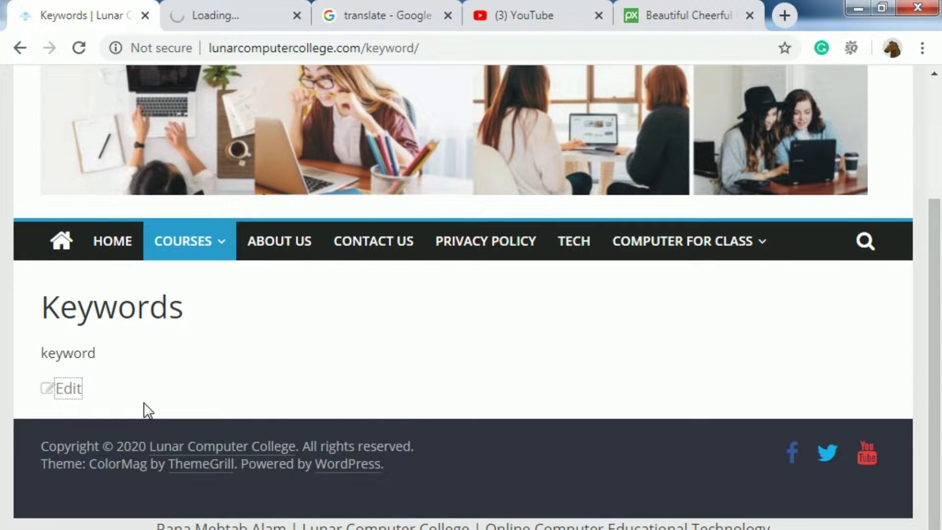
left_click(231, 16)
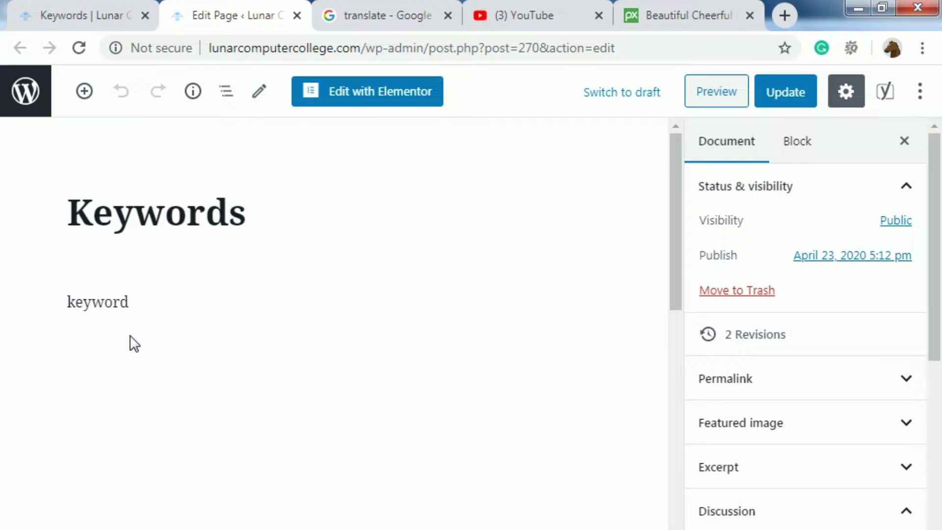
left_click(111, 20)
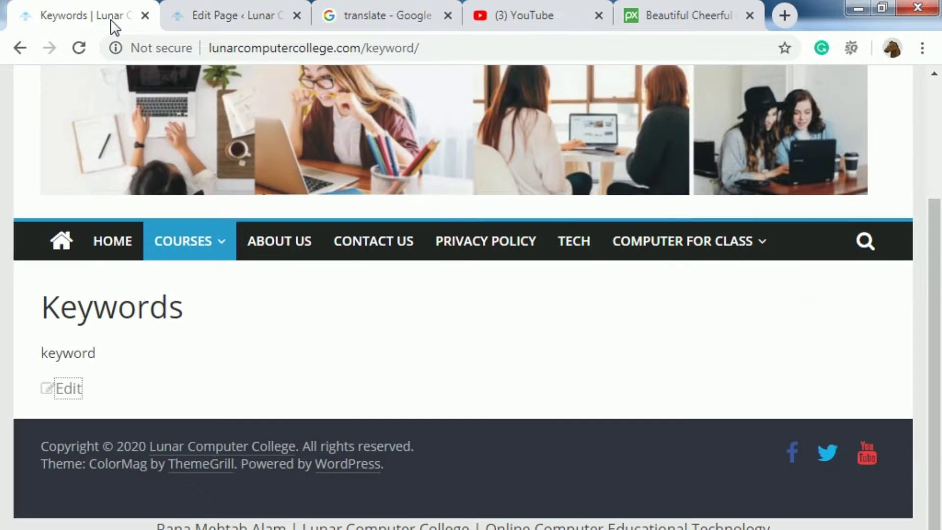
left_click(225, 16)
Open the WordPress admin area in a separate browser tab and go to the Media Library.
right_click(22, 90)
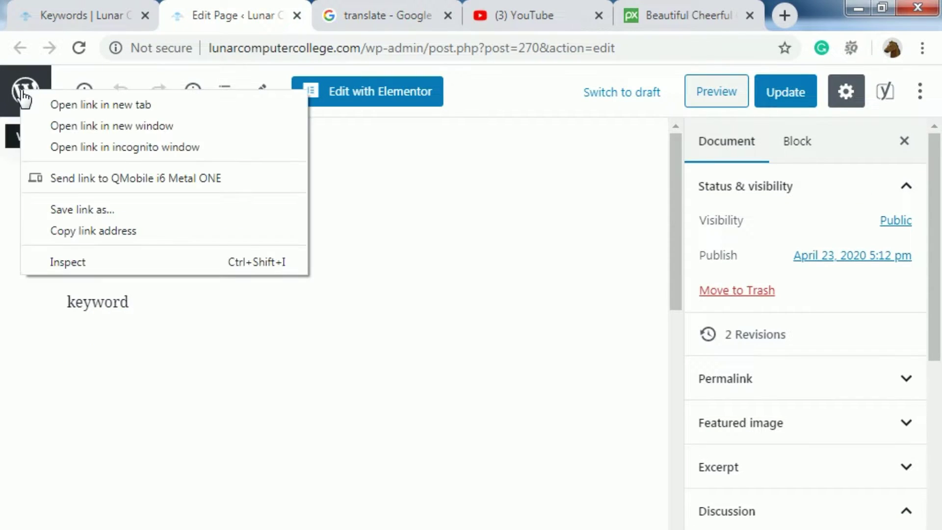
left_click(58, 105)
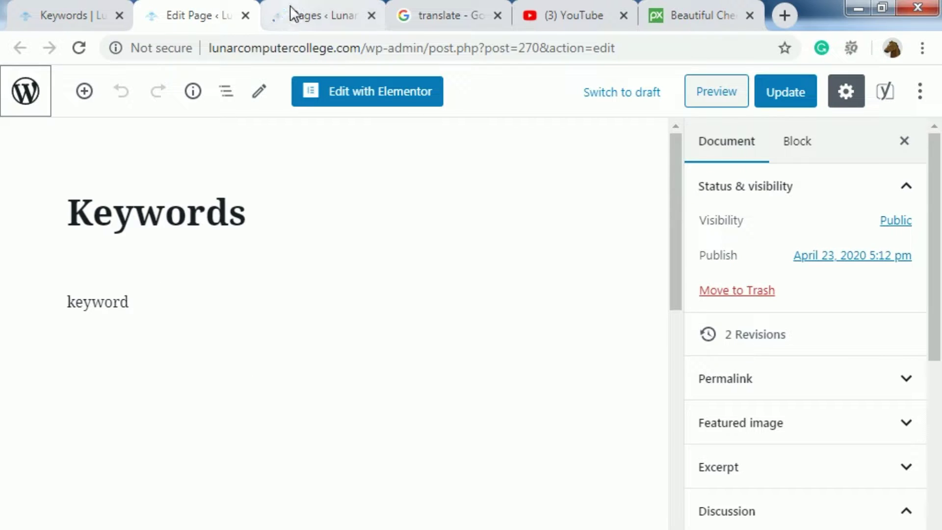
left_click(302, 14)
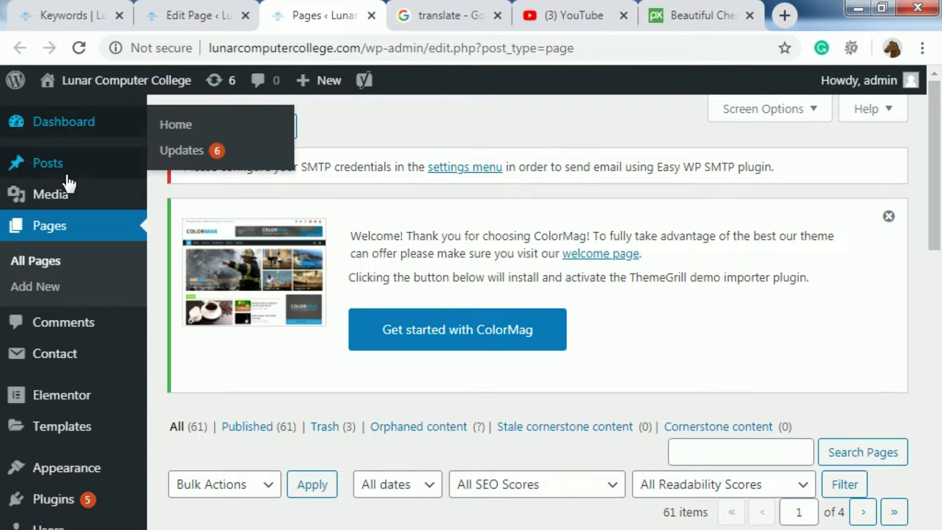
left_click(68, 195)
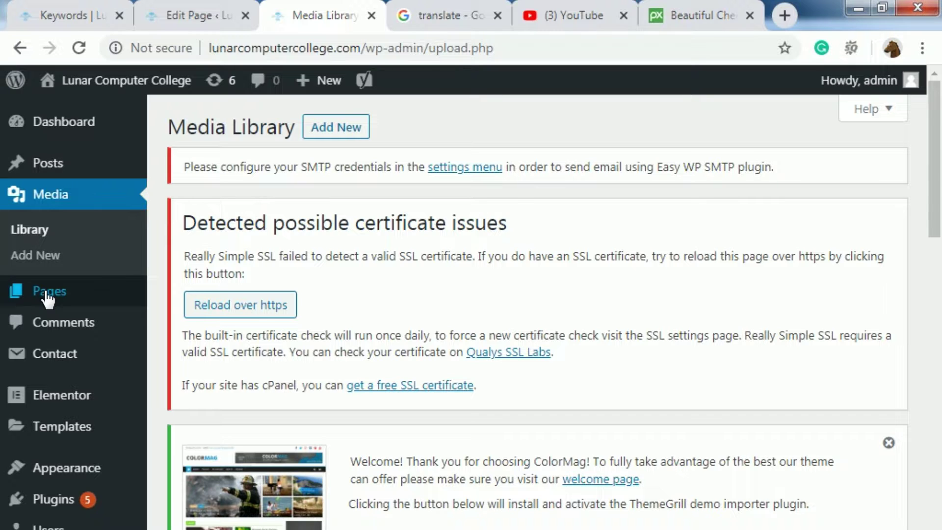
Open the attachment details of the forward.jpg arrow image and copy its link.
scroll(604, 446, "down", 10)
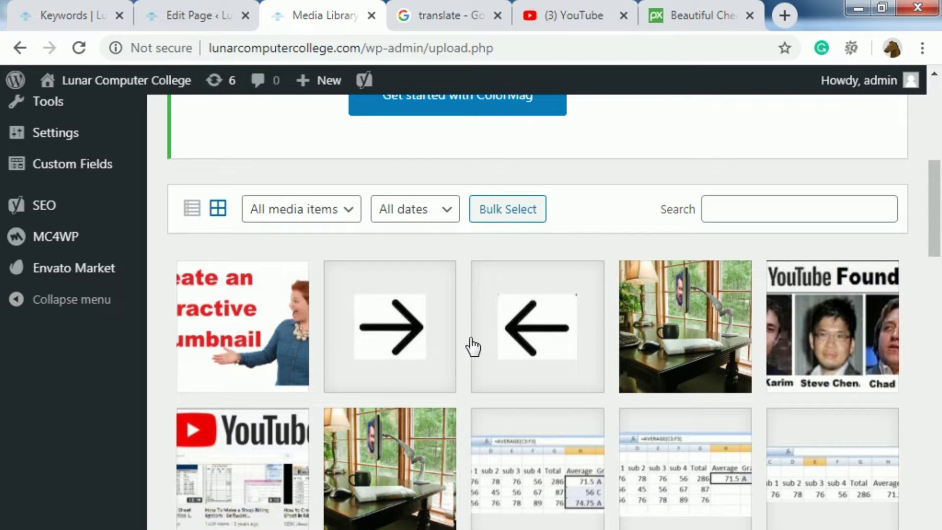
scroll(474, 346, "down", 3)
scroll(474, 346, "down", 3)
scroll(473, 346, "up", 6)
left_click(396, 347)
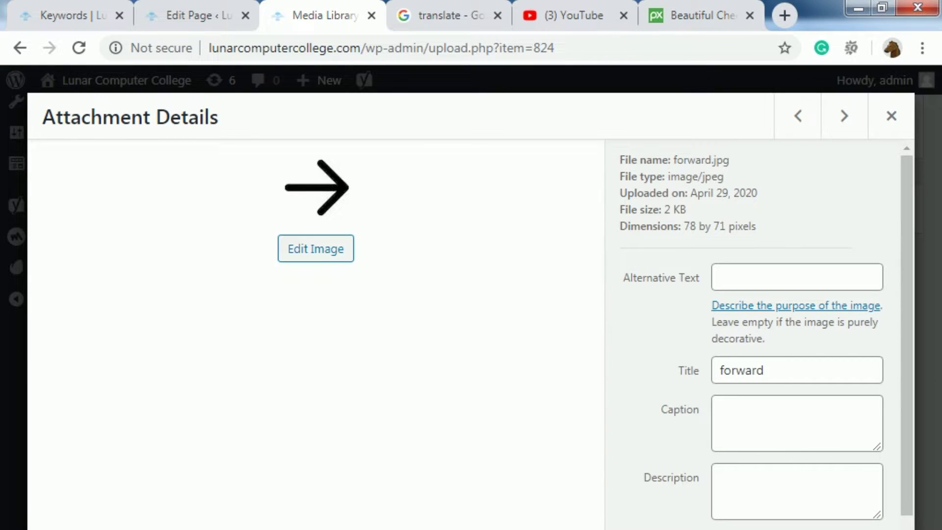
left_click(806, 513)
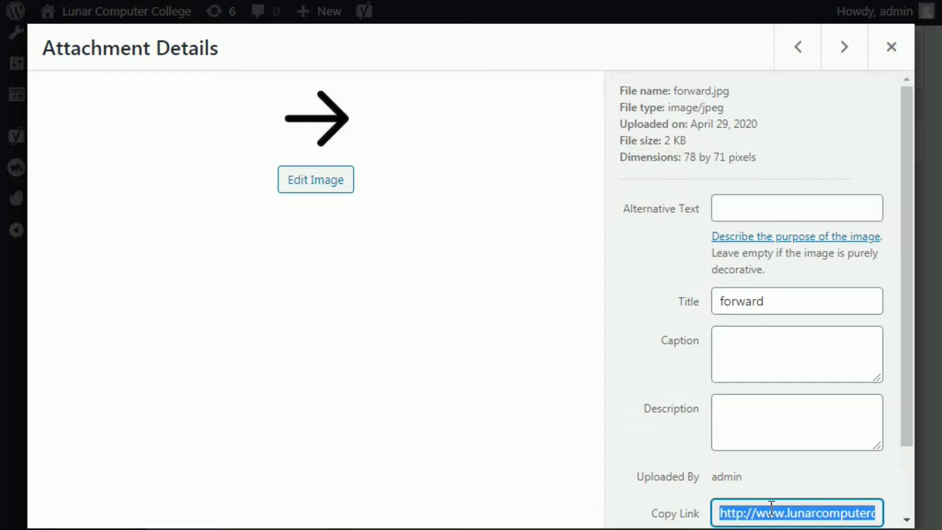
In the Keywords page editor, insert a table with 2 columns and 1 row below the "keyword" paragraph.
left_click(179, 6)
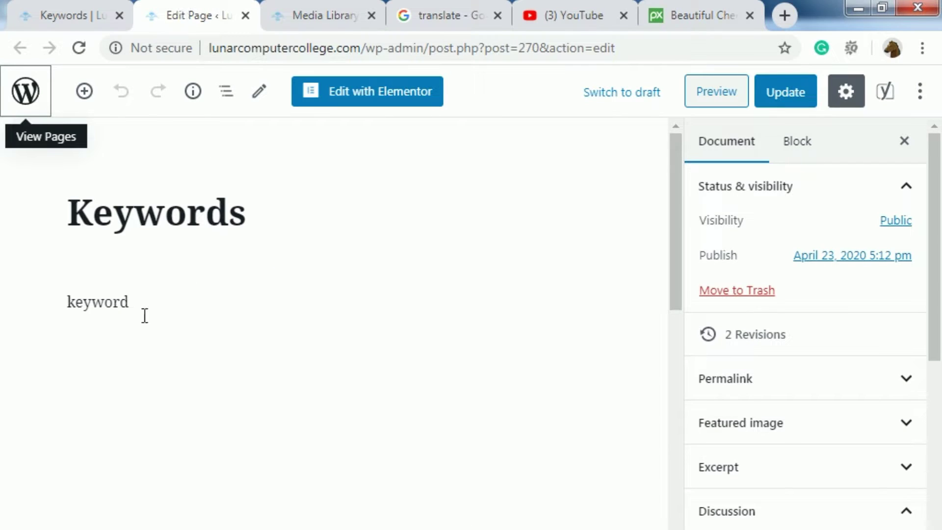
left_click(101, 331)
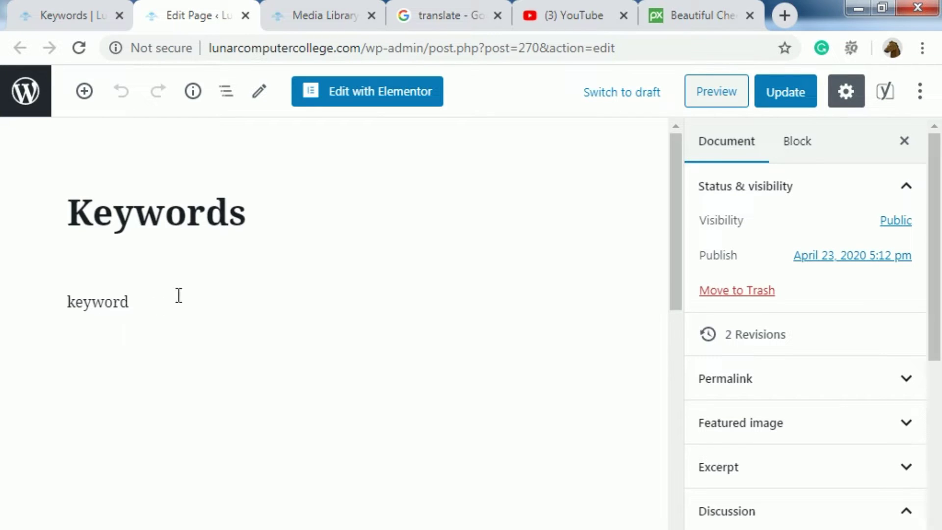
left_click(130, 303)
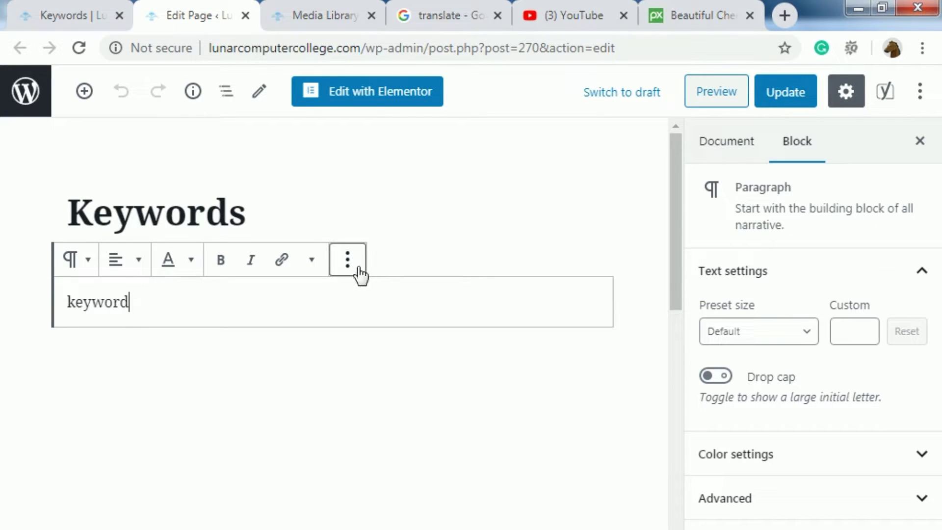
key("Return")
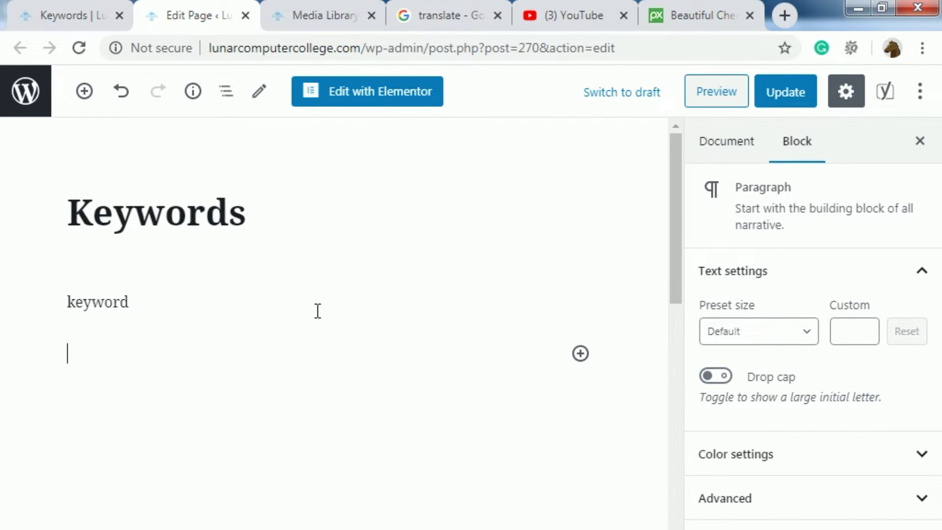
left_click(581, 354)
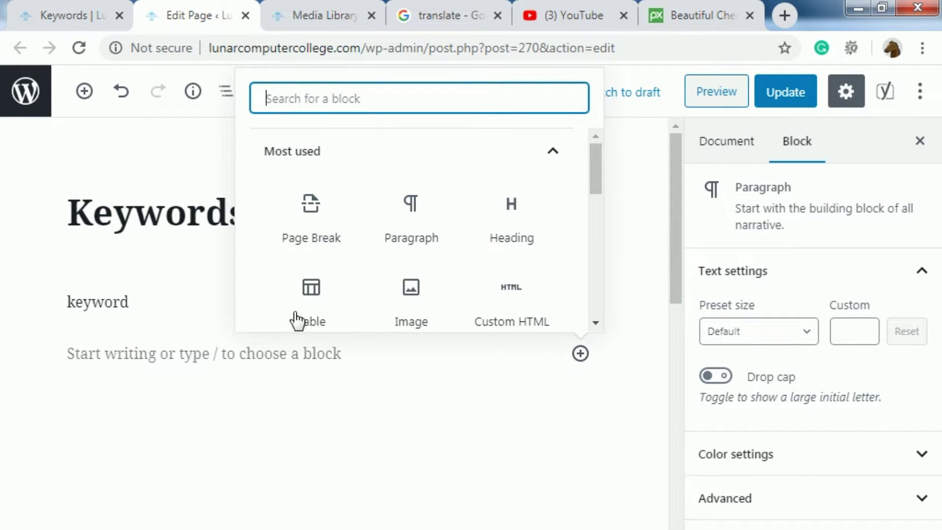
left_click(309, 307)
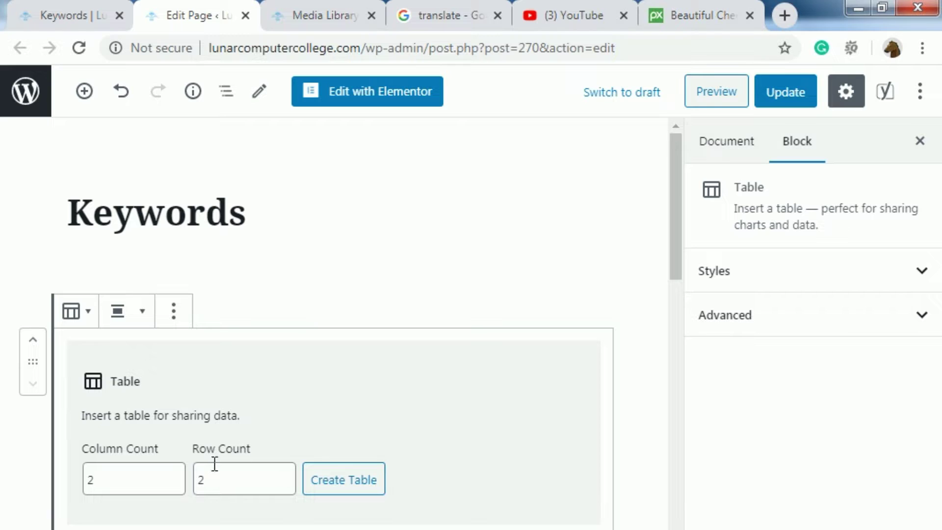
double_click(91, 480)
double_click(204, 480)
type("1")
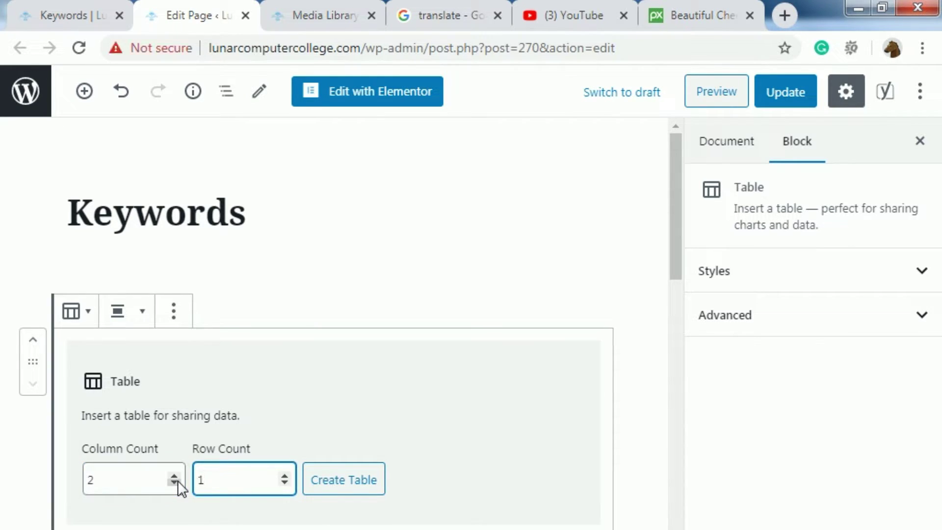
left_click(336, 479)
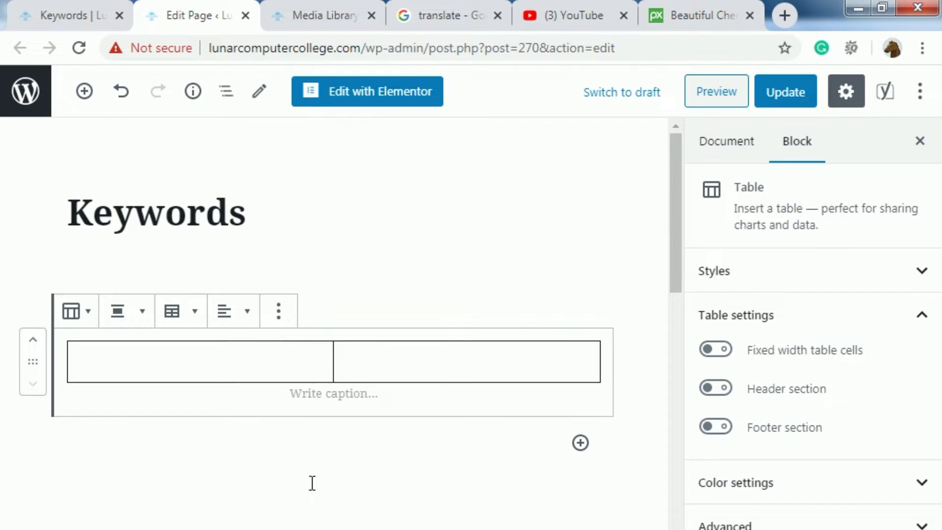
Enter 1 in the table's first cell and 2 in its second cell.
left_click(204, 371)
left_click(398, 361)
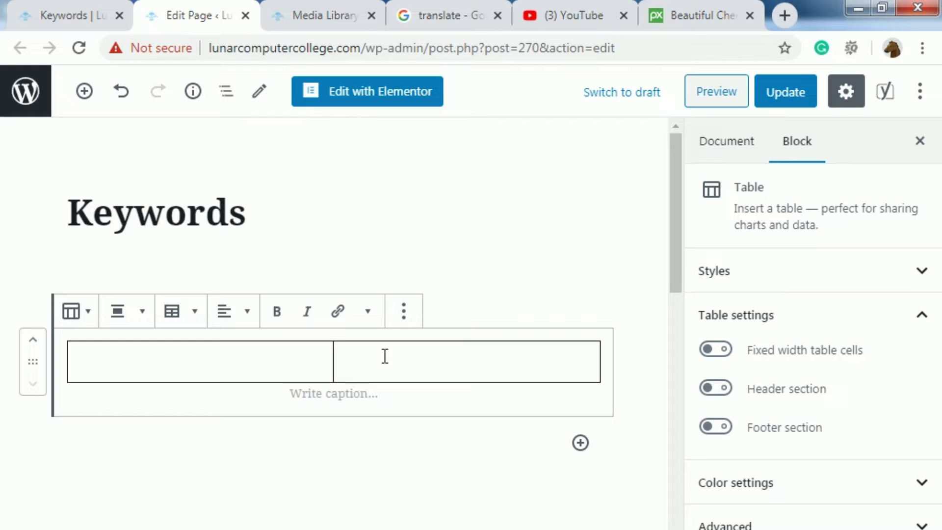
left_click(294, 356)
type("1")
left_click(415, 342)
type("2")
left_click(402, 472)
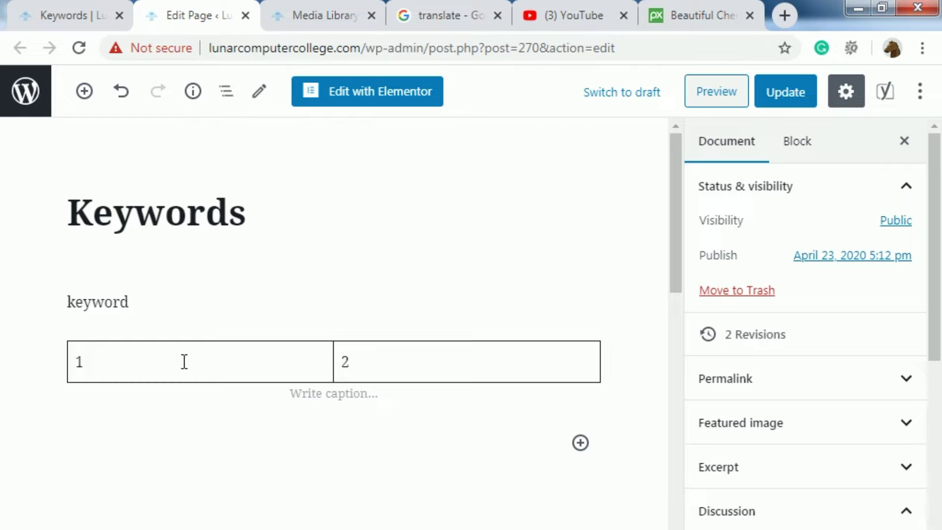
left_click(436, 363)
left_click(245, 361)
left_click(439, 376)
left_click(240, 362)
left_click(433, 362)
left_click(242, 371)
left_click(451, 357)
Switch the table block on the Keywords page to HTML editing and select the 1 in its first cell.
left_click(238, 354)
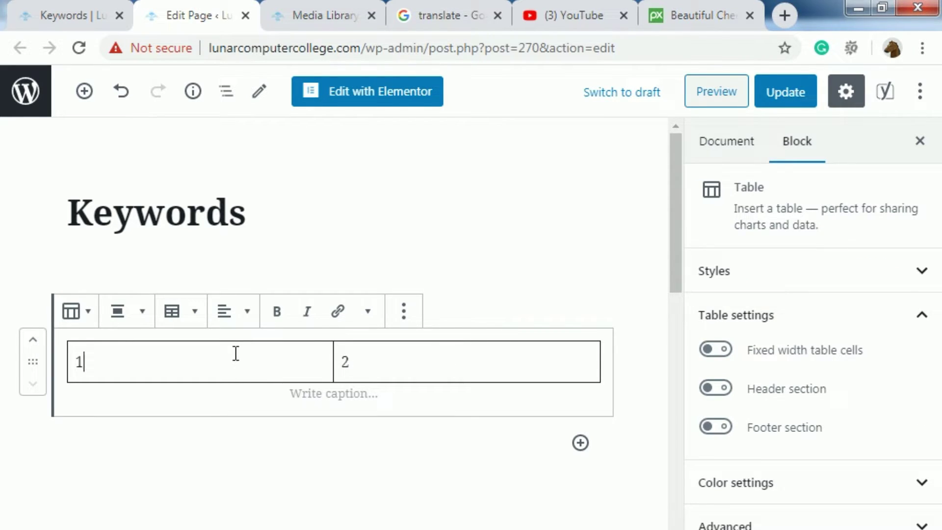
left_click(404, 314)
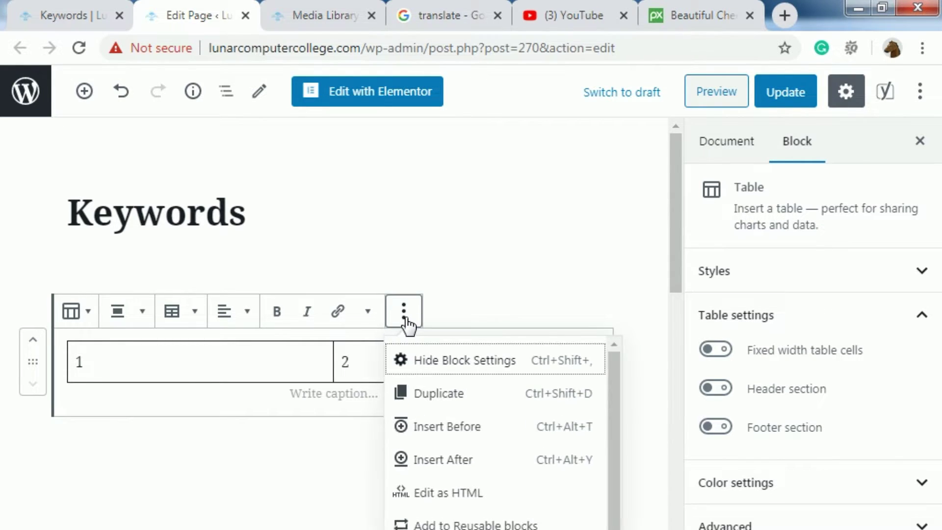
left_click(420, 501)
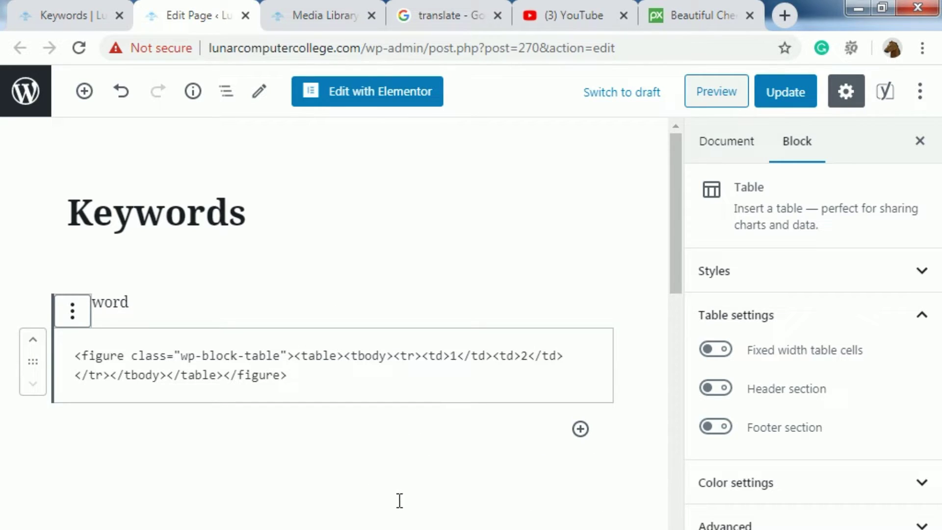
double_click(451, 356)
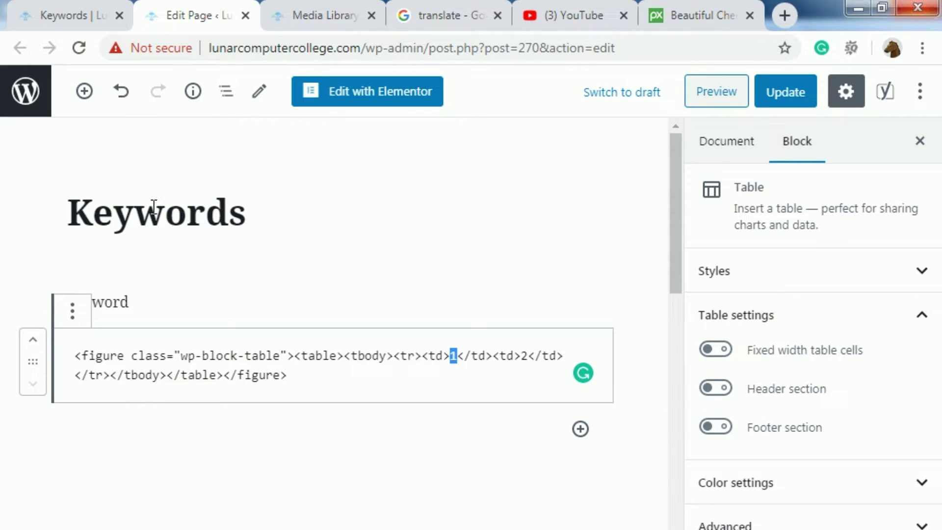
In the Media Library, open the attachment details of the back.jpg arrow image and copy its link.
left_click(314, 15)
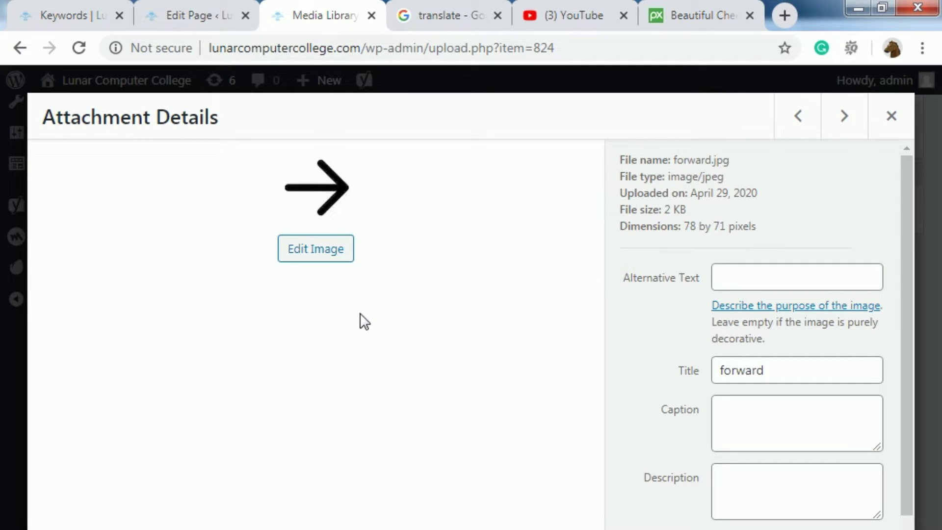
left_click(19, 47)
left_click(543, 342)
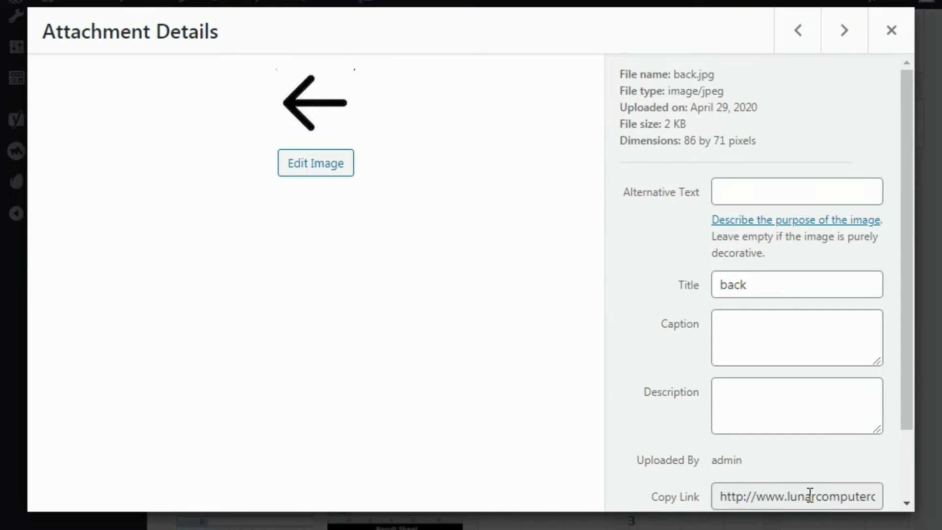
left_click(811, 496)
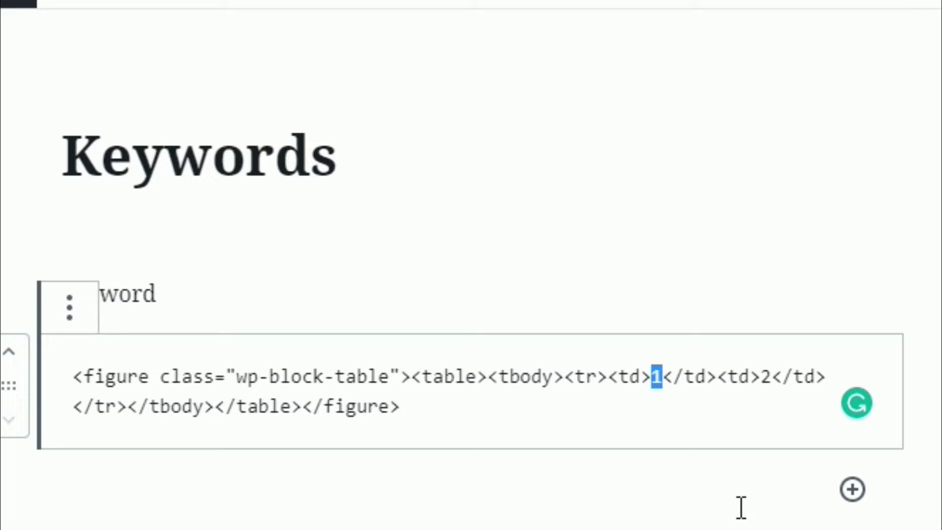
type("<")
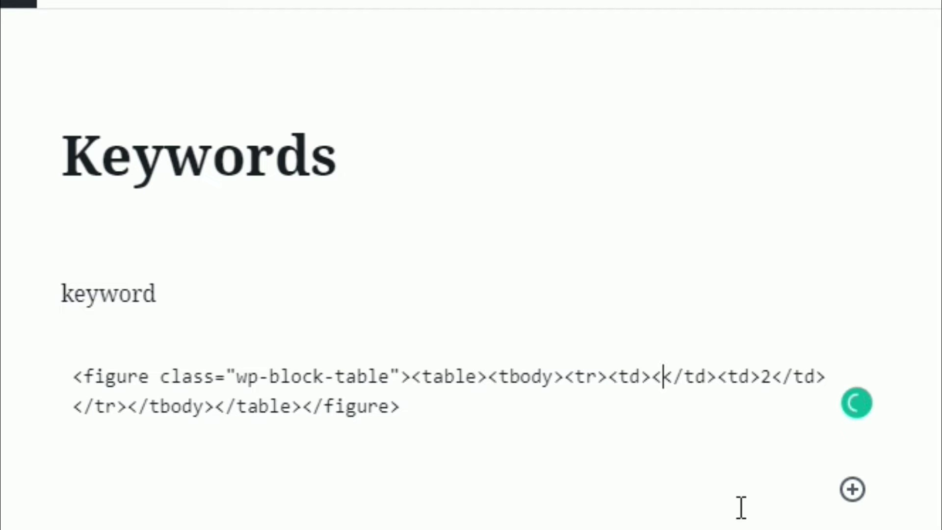
type("img ")
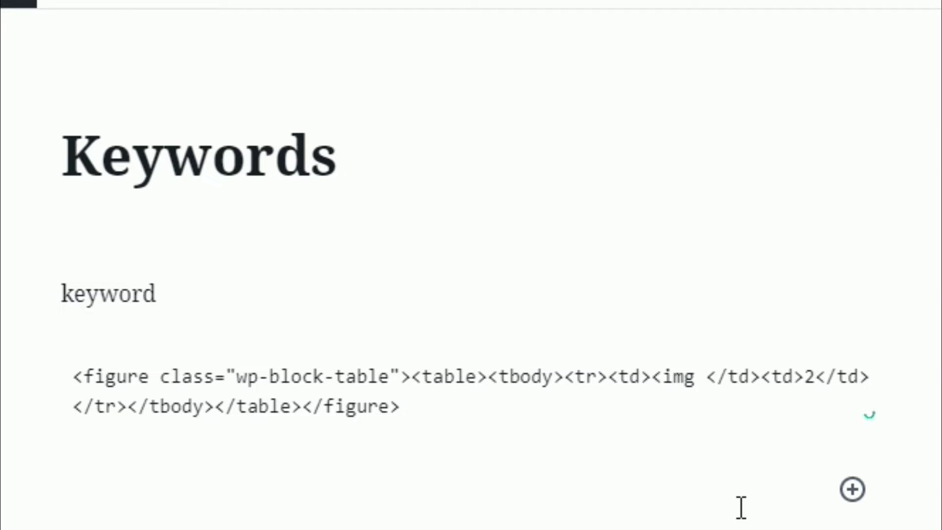
type("src")
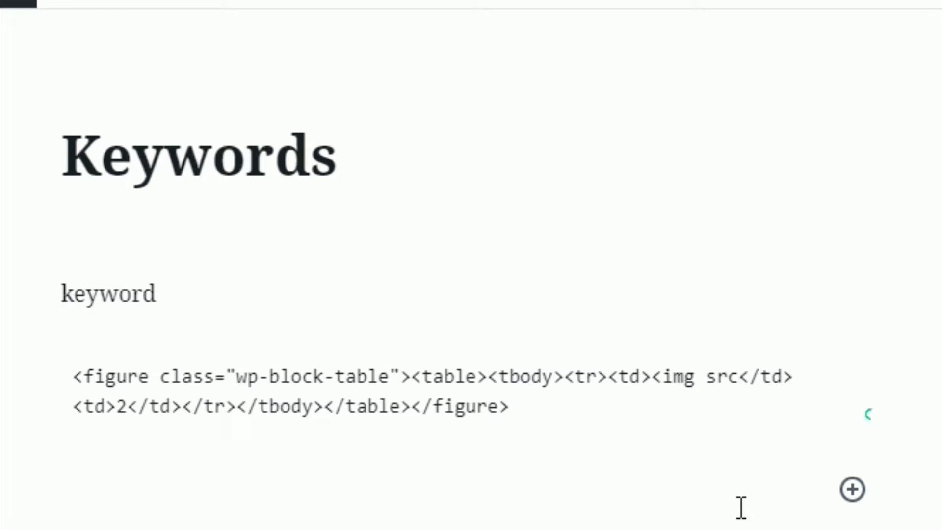
type("-")
key("BackSpace")
type("=\"")
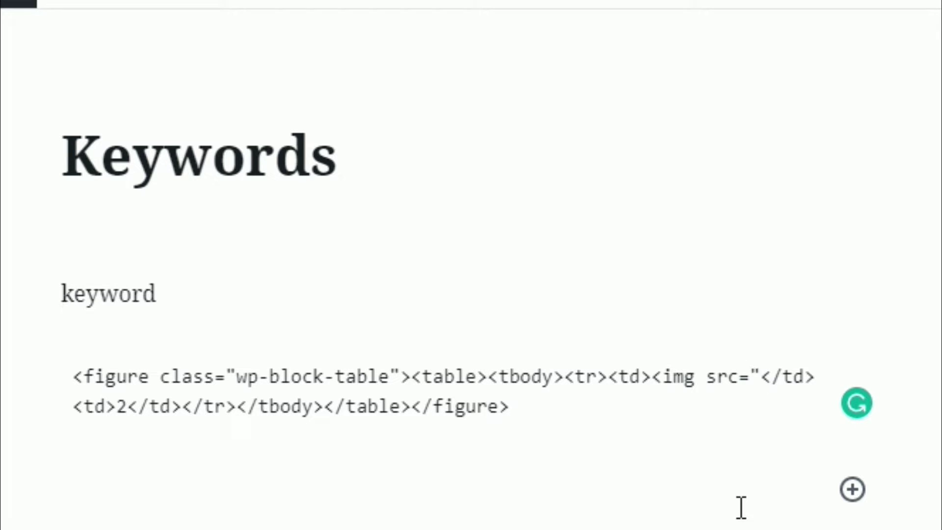
type("http://www.lunarcomputercollege.com/wp-content/uploads/2020/04/back.jpg")
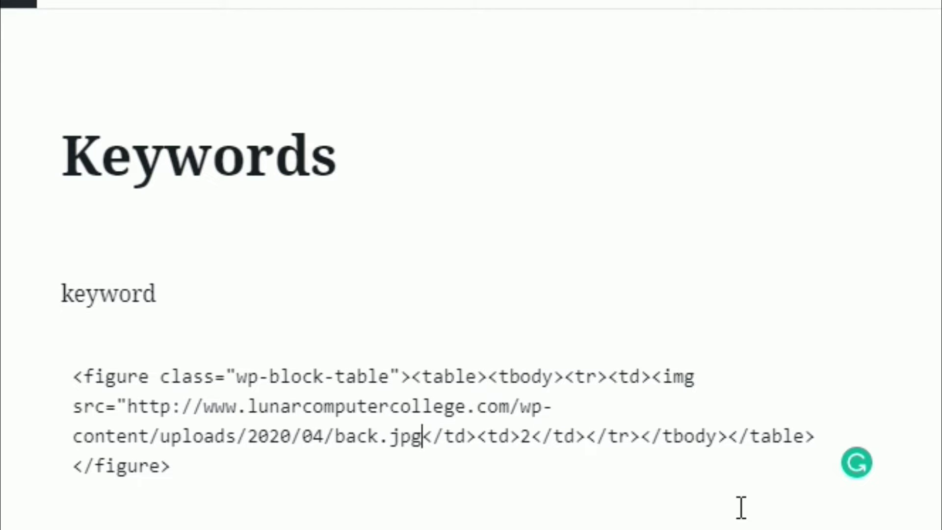
type("\"")
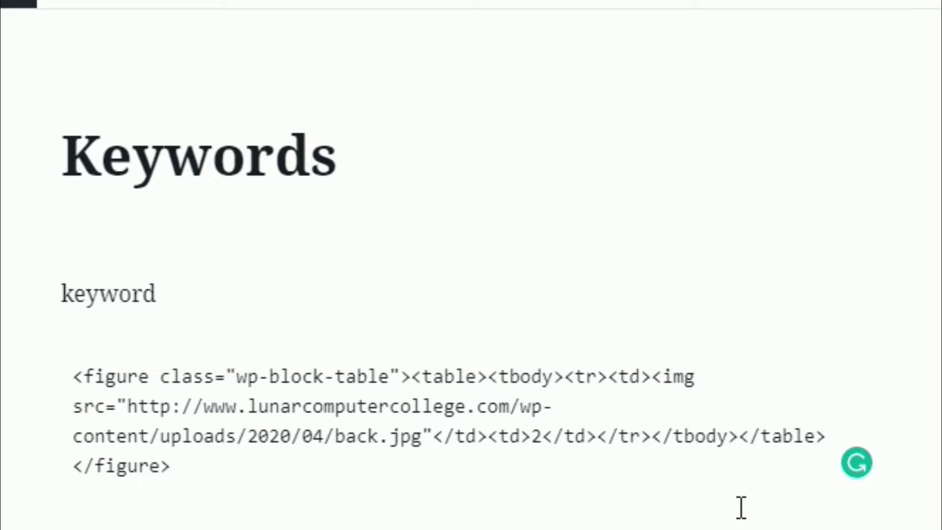
type(">")
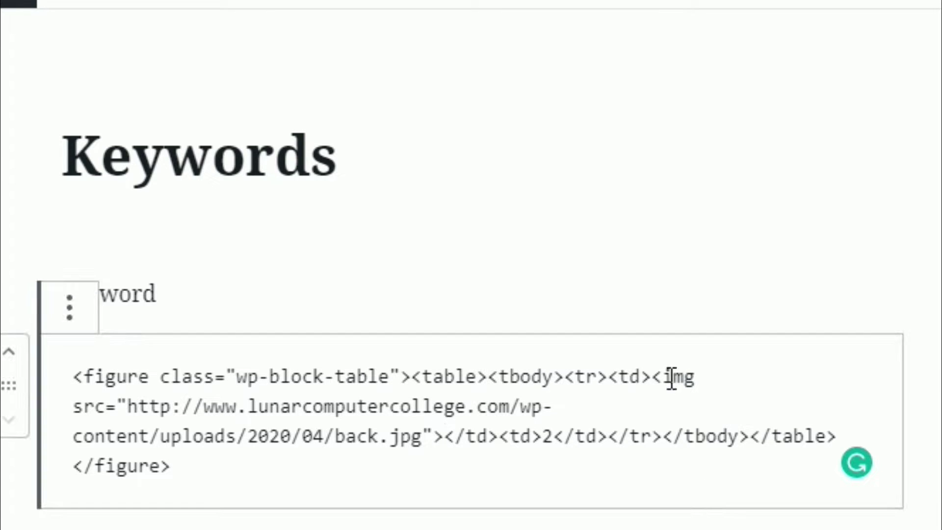
Reuse the finished image tag in place of the second cell's 2, and copy the link of forward.jpg from the Media Library.
left_click_drag(656, 378, 444, 436)
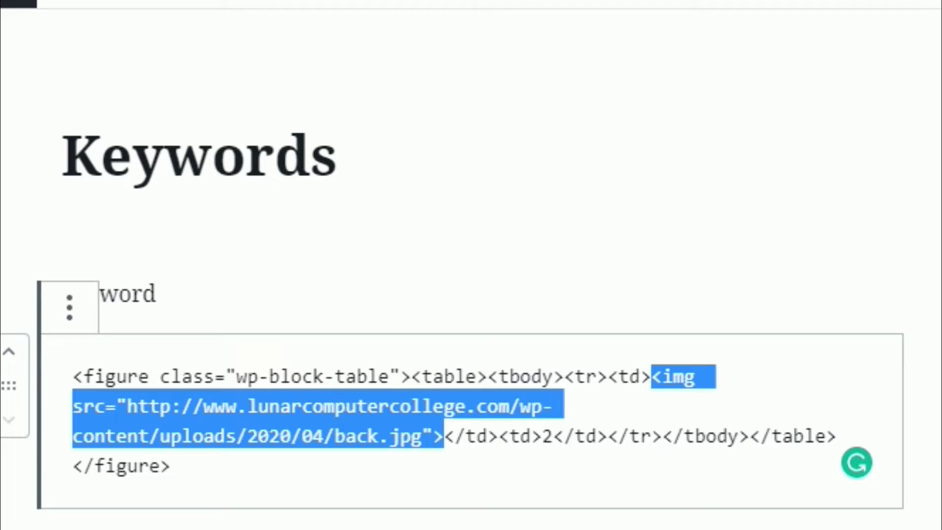
double_click(545, 435)
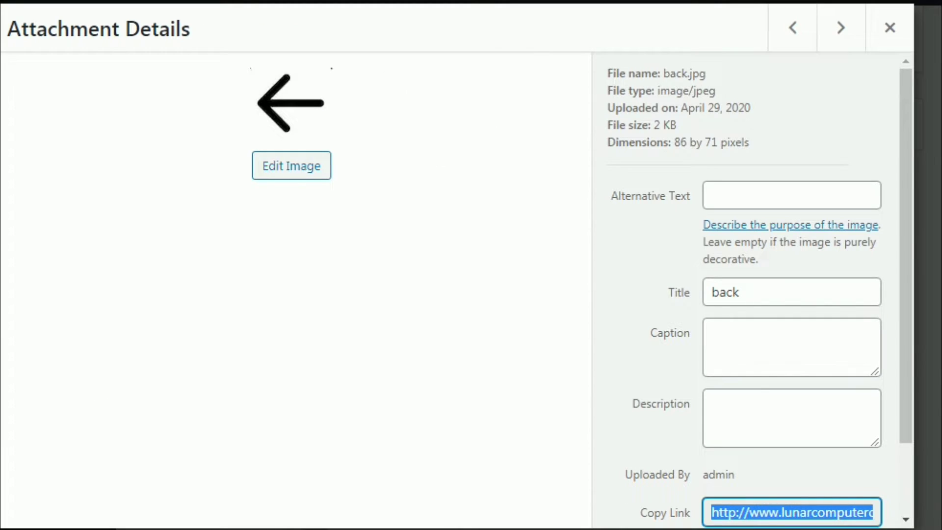
key("Escape")
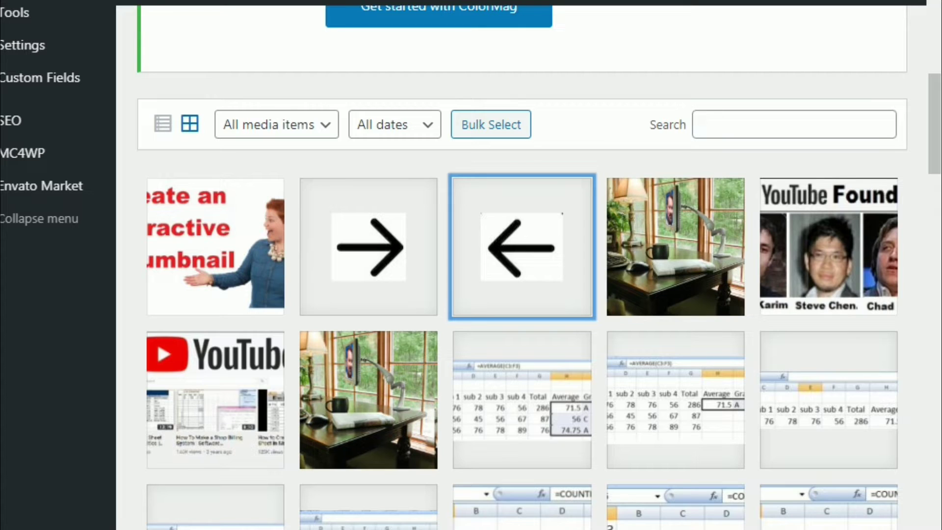
left_click(363, 253)
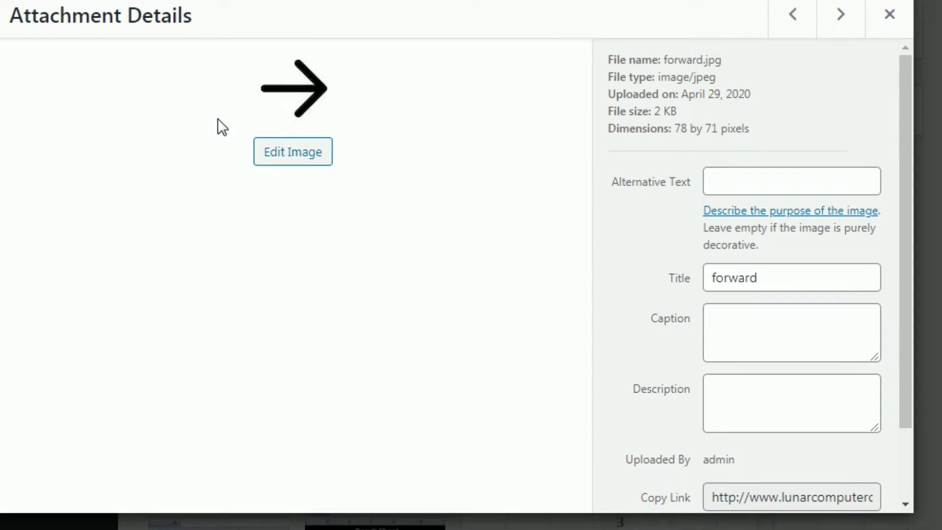
double_click(761, 500)
left_click(761, 500)
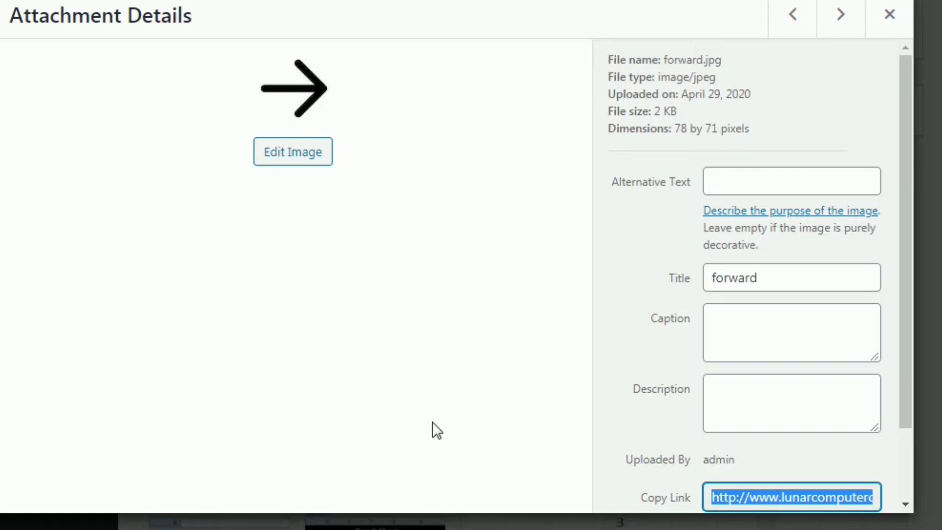
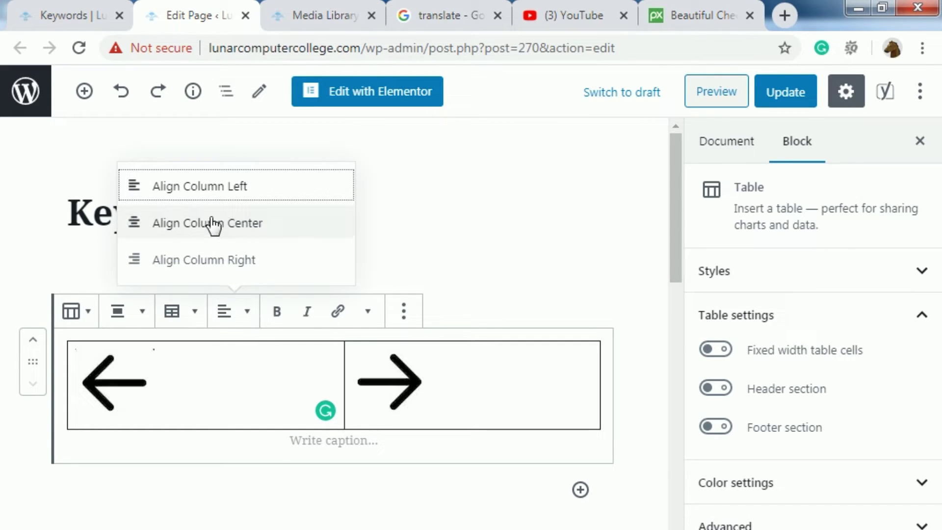
Align the table column with the forward arrow to the right and update the Keywords page.
left_click(196, 267)
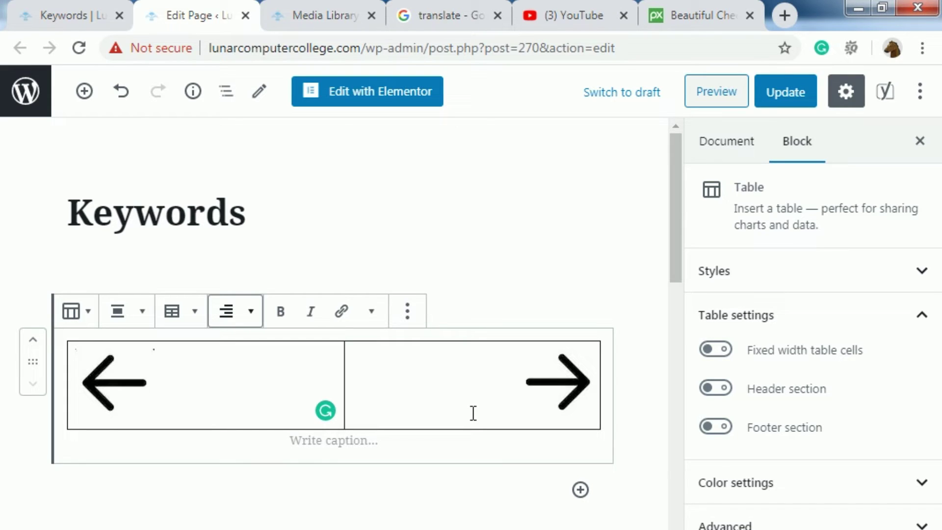
left_click(768, 89)
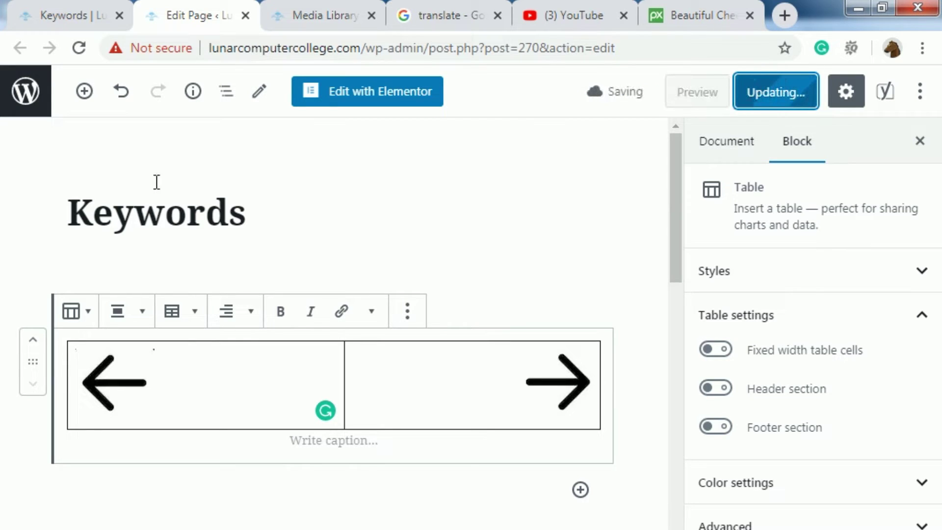
View the published Keywords page and examine how the two arrow images are laid out.
left_click(43, 14)
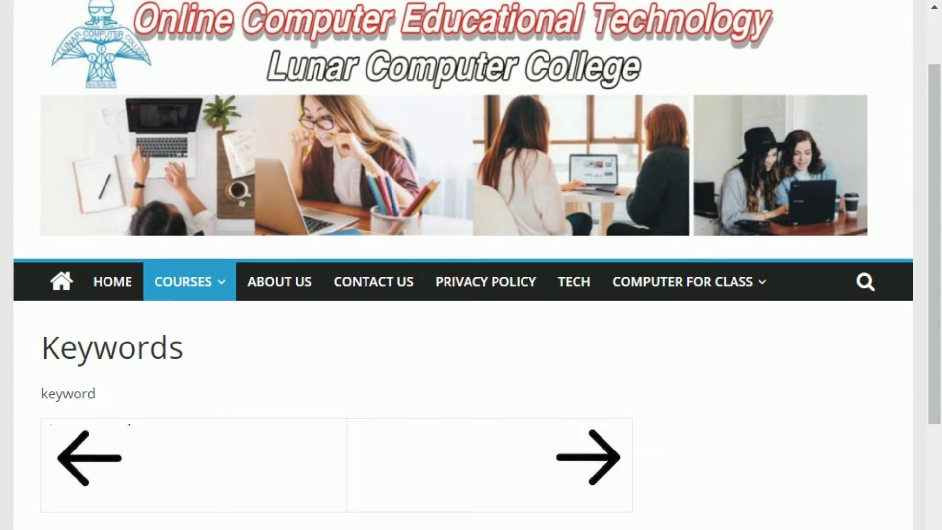
mouse_move(189, 281)
mouse_move(199, 464)
scroll(203, 377, "down", 2)
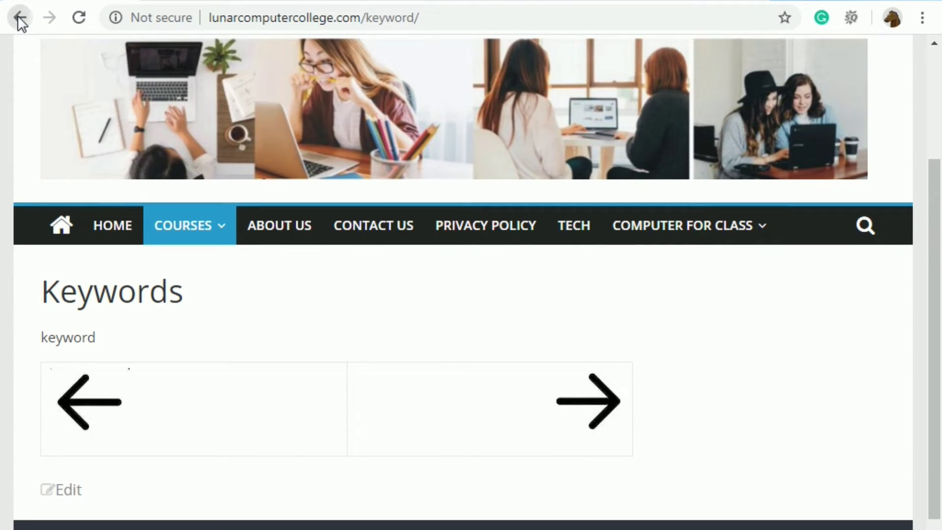
Go back to the Thumbnail Title Description Tags page on the live site and copy its URL.
left_click(20, 22)
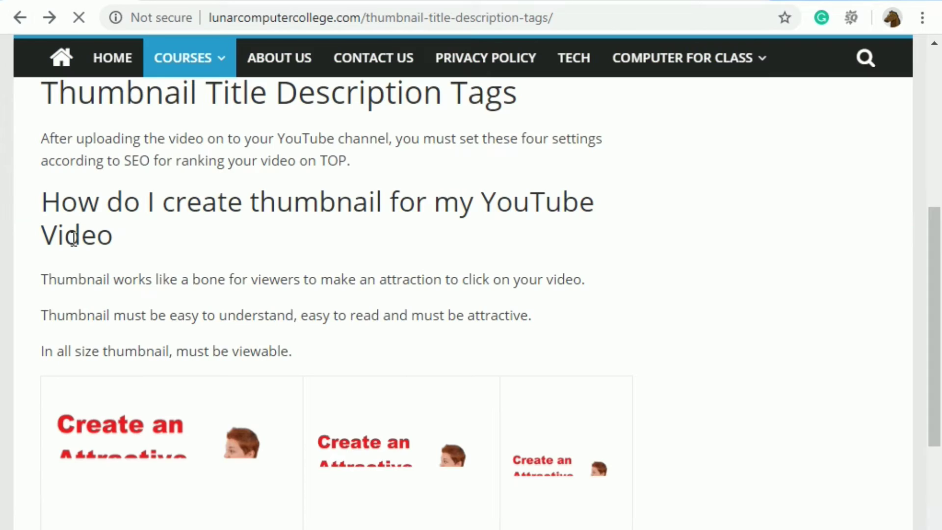
scroll(172, 322, "up", 6)
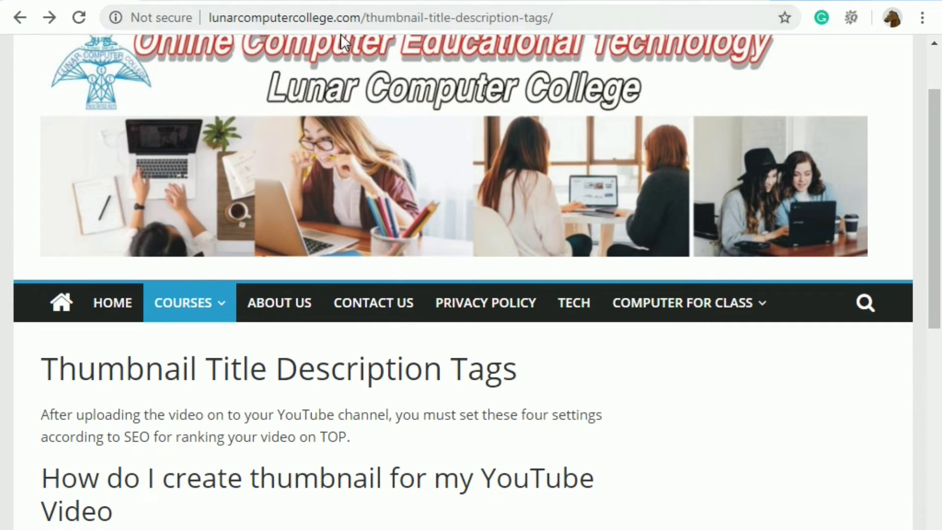
left_click(303, 11)
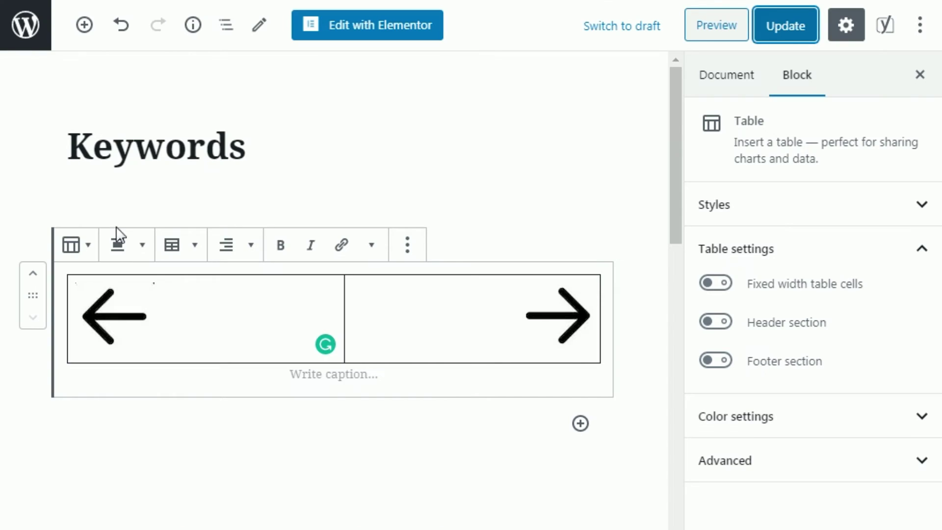
In the Keywords page editor, link the back arrow image to the copied thumbnail-title-description-tags page URL.
left_click(100, 302)
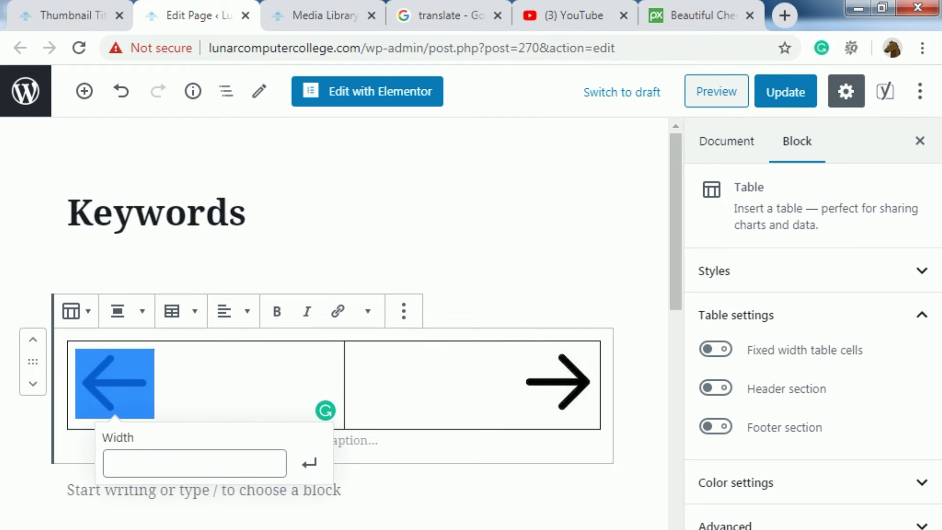
key("ctrl+k")
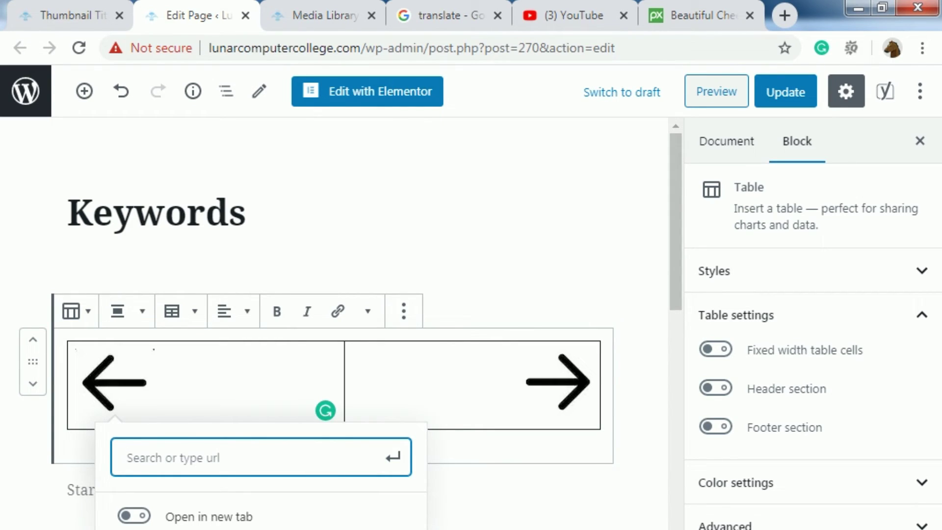
key("ctrl+v")
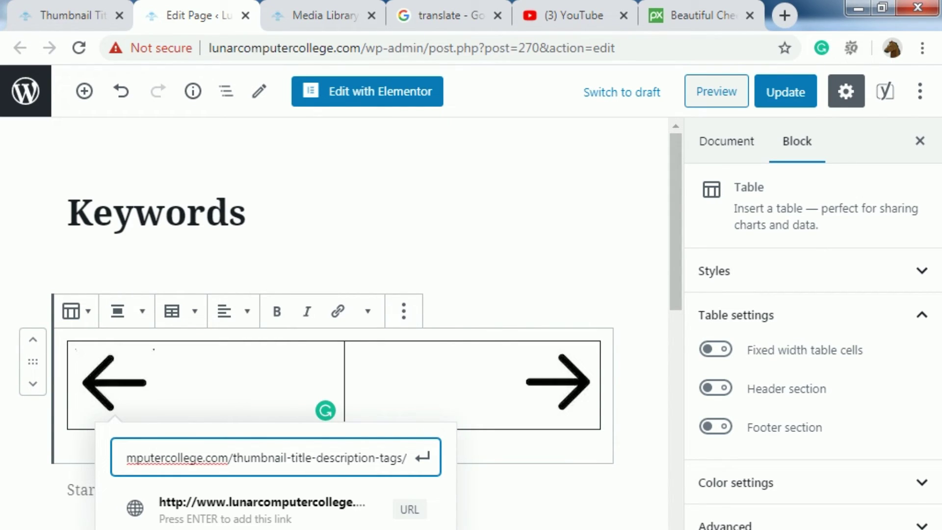
key("Return")
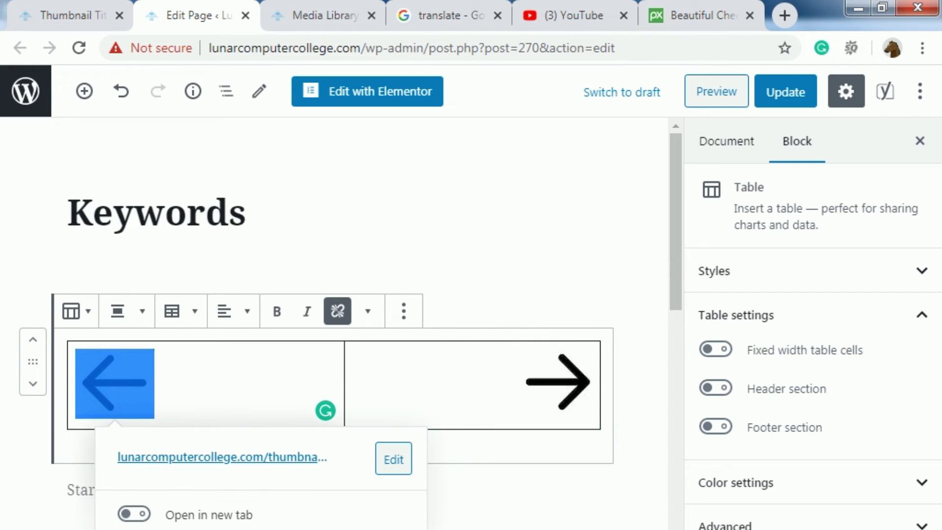
left_click(191, 367)
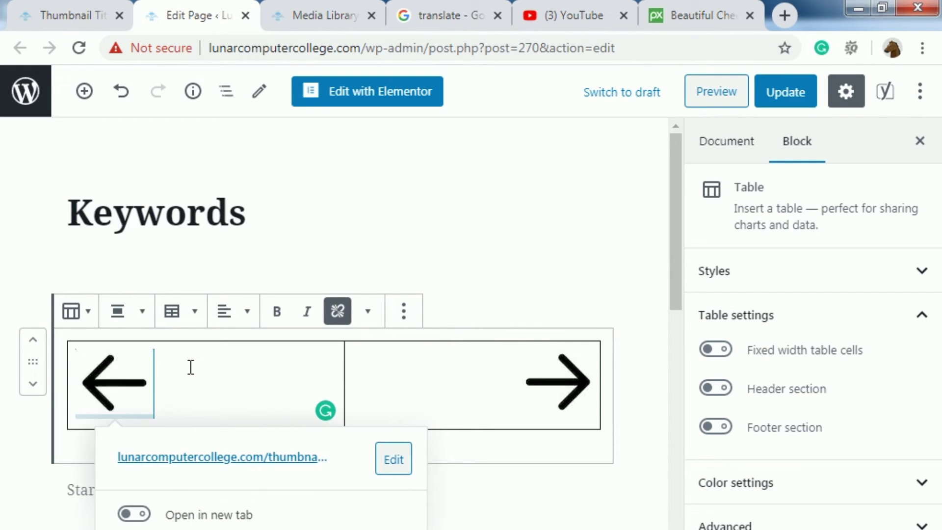
left_click(111, 384)
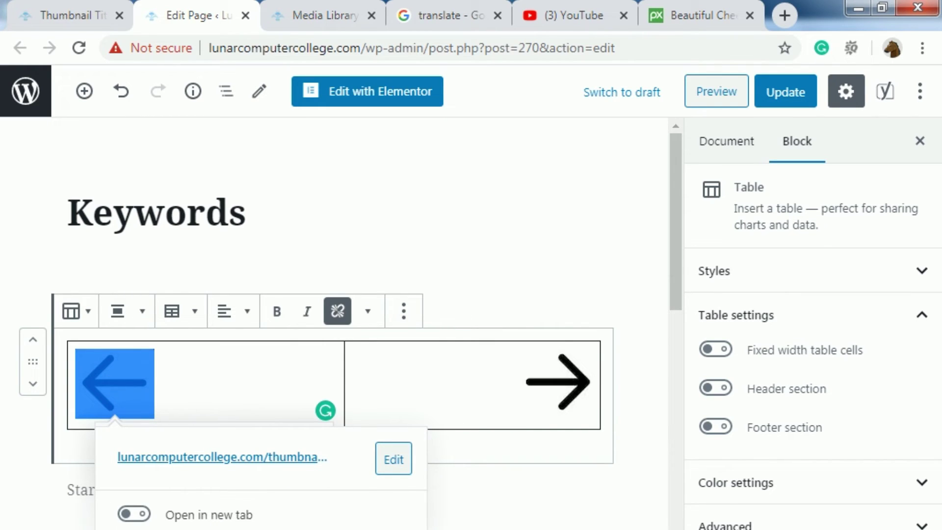
left_click(448, 510)
Open the Search Engine Optimization (SEO) page under Courses > Online Earning > YouTube on the live site and copy its URL.
left_click(581, 388)
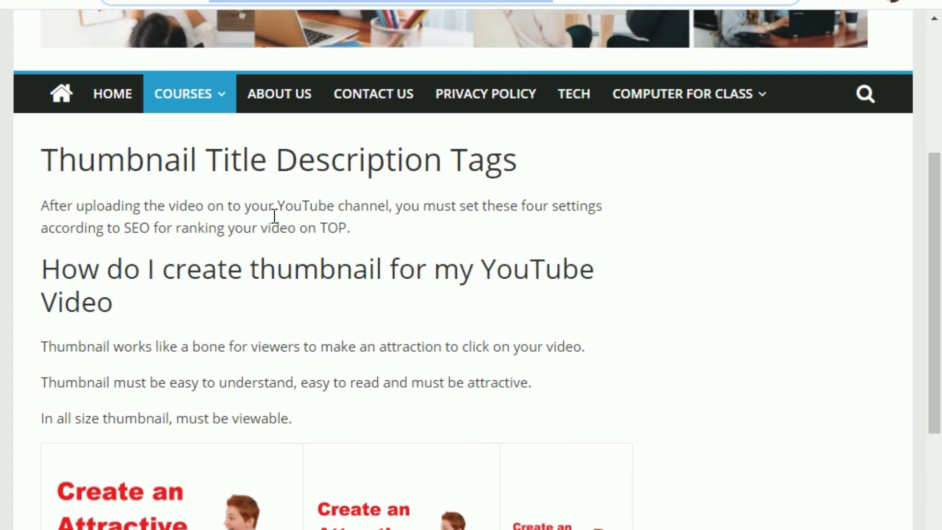
mouse_move(217, 105)
mouse_move(297, 342)
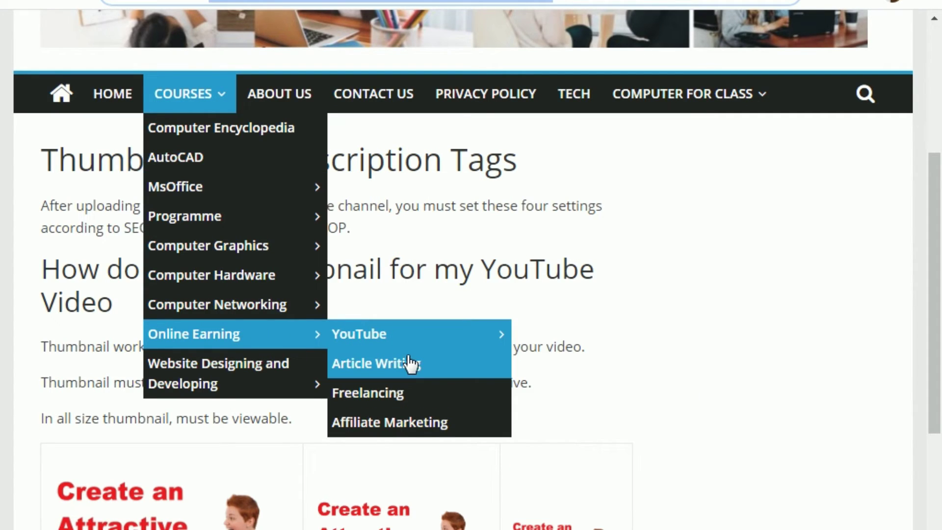
mouse_move(422, 343)
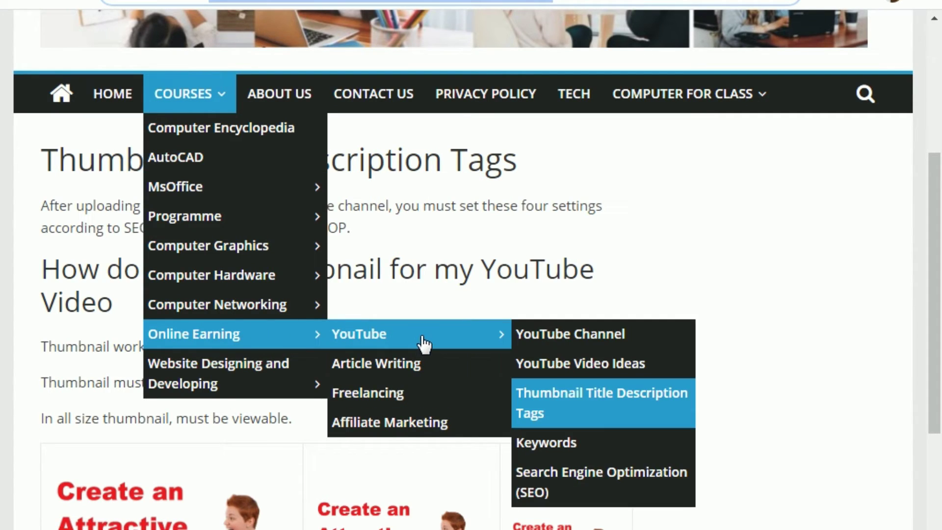
left_click(573, 485)
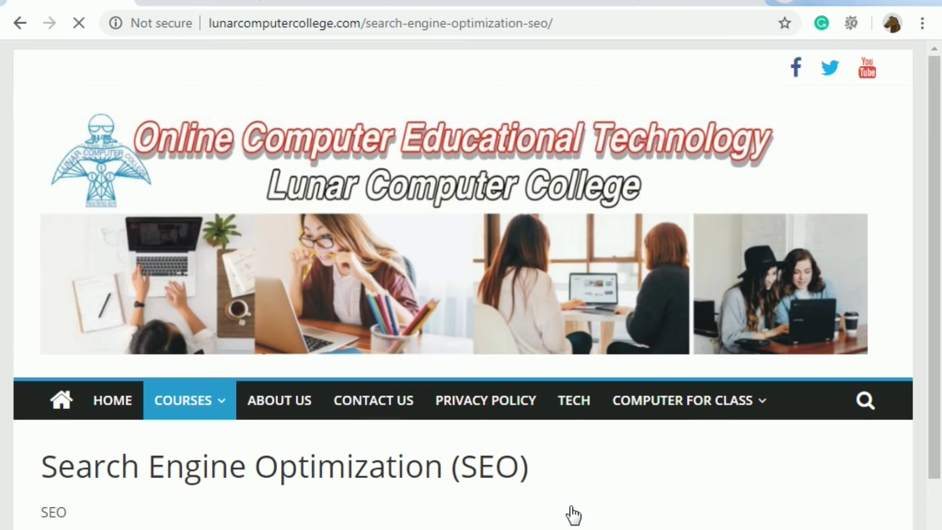
left_click(372, 23)
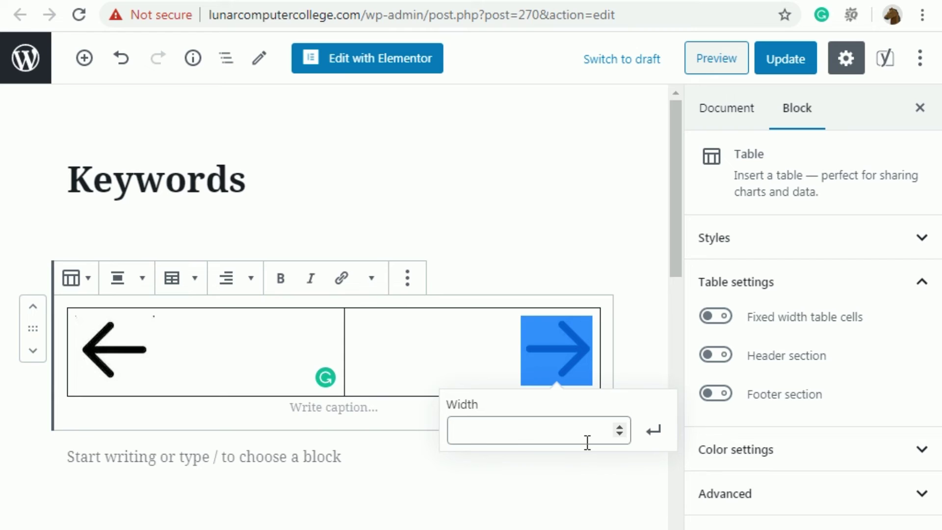
Link the forward arrow image to the copied search-engine-optimization-seo page URL and update the Keywords page.
key("ctrl+k")
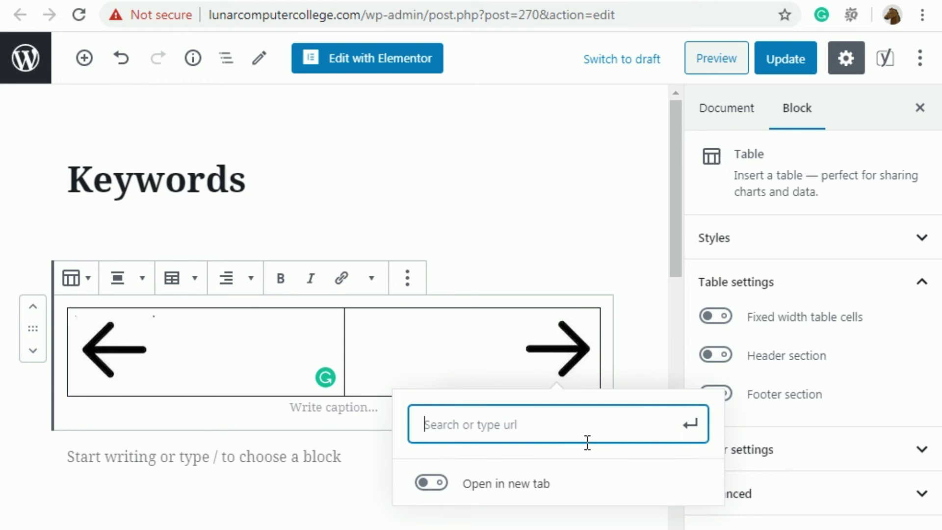
key("ctrl+v")
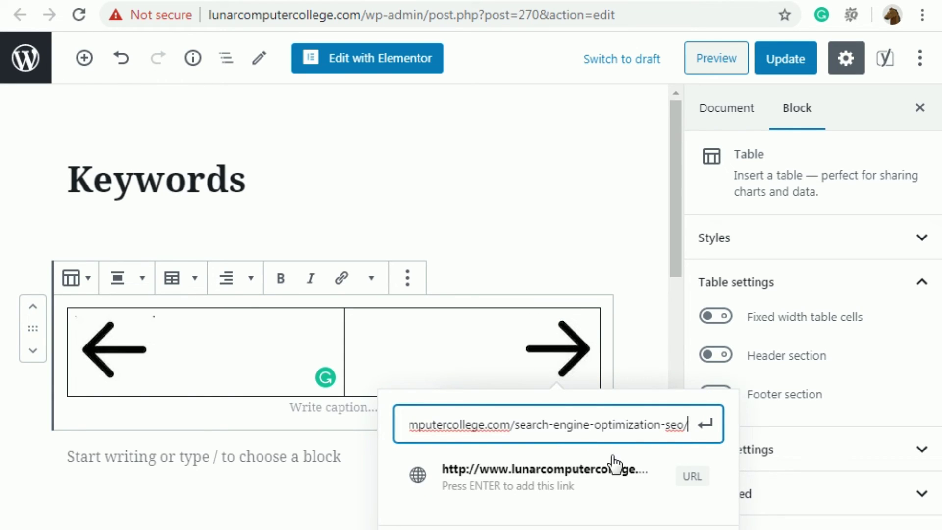
left_click(706, 424)
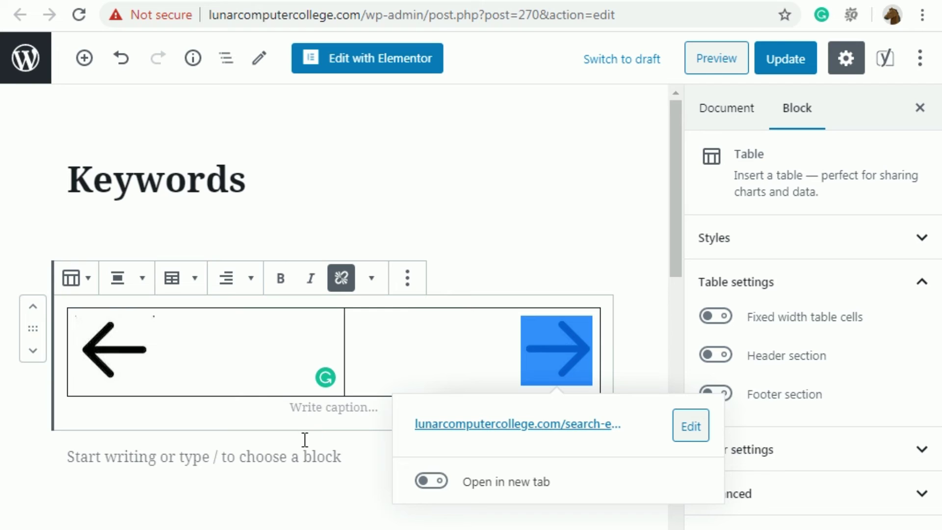
left_click(795, 72)
left_click(785, 59)
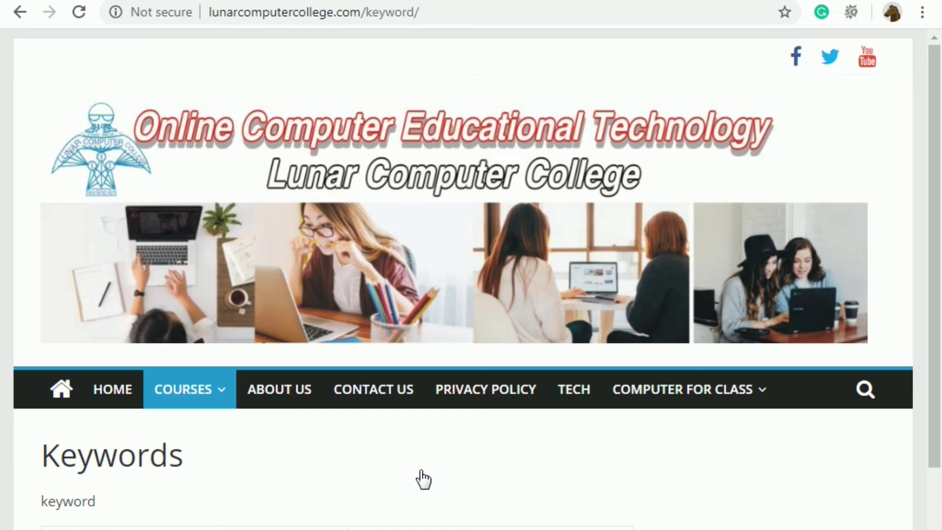
Test the published Keywords page's back arrow, then return from the Thumbnail Title Description Tags page using its forward arrow.
scroll(420, 478, "down", 4)
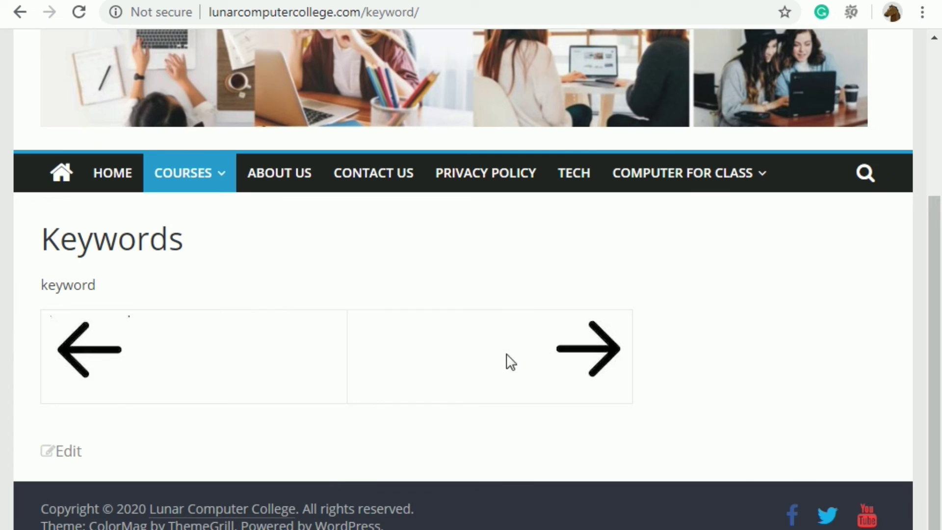
left_click(89, 352)
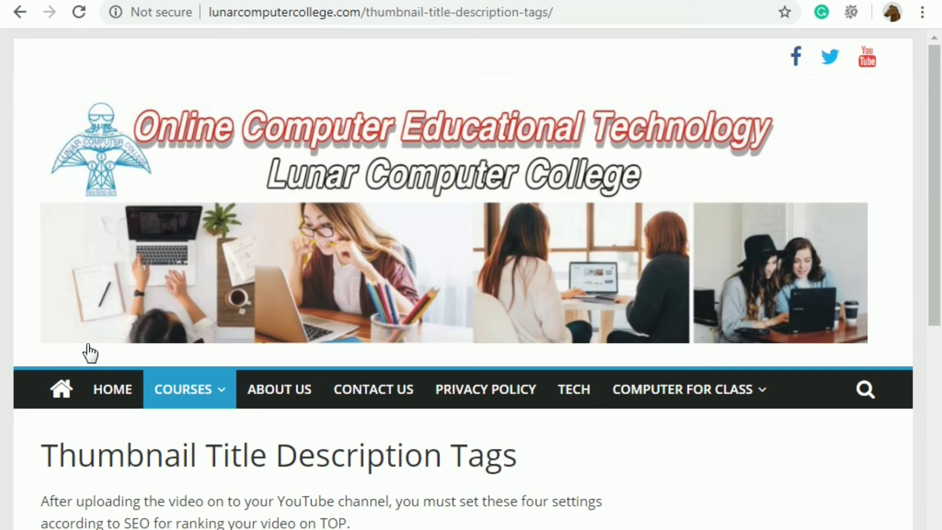
scroll(90, 352, "down", 9)
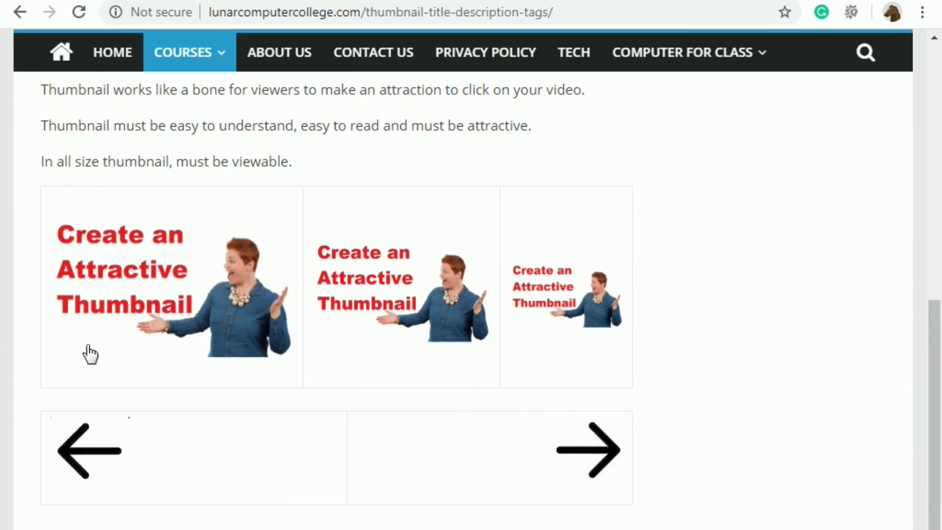
left_click(598, 459)
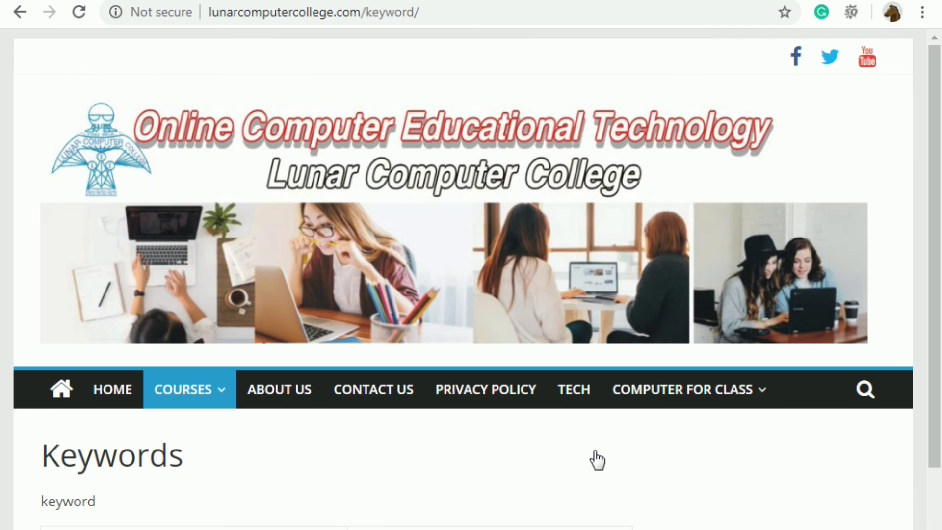
Follow the Keywords page's back arrow again and look over the navigation arrows on the Thumbnail Title Description Tags page.
scroll(598, 459, "down", 2)
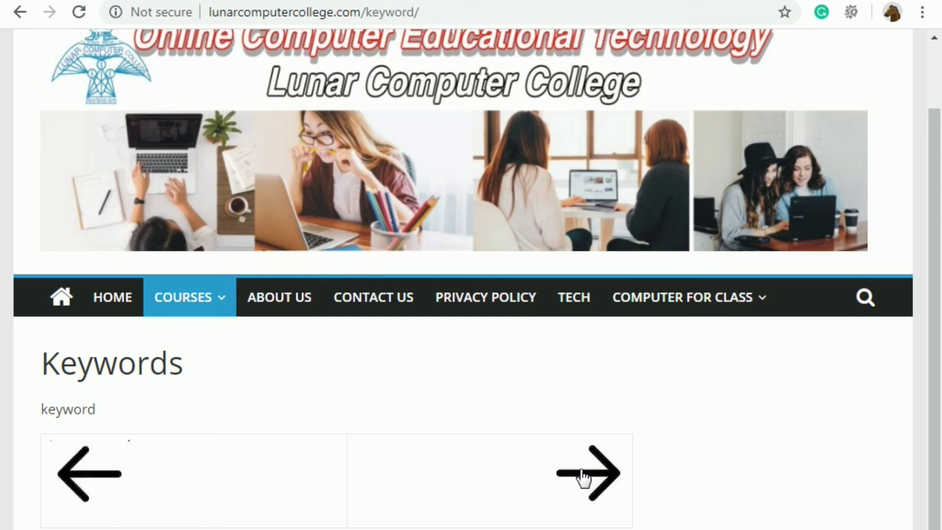
left_click(114, 473)
scroll(192, 422, "down", 10)
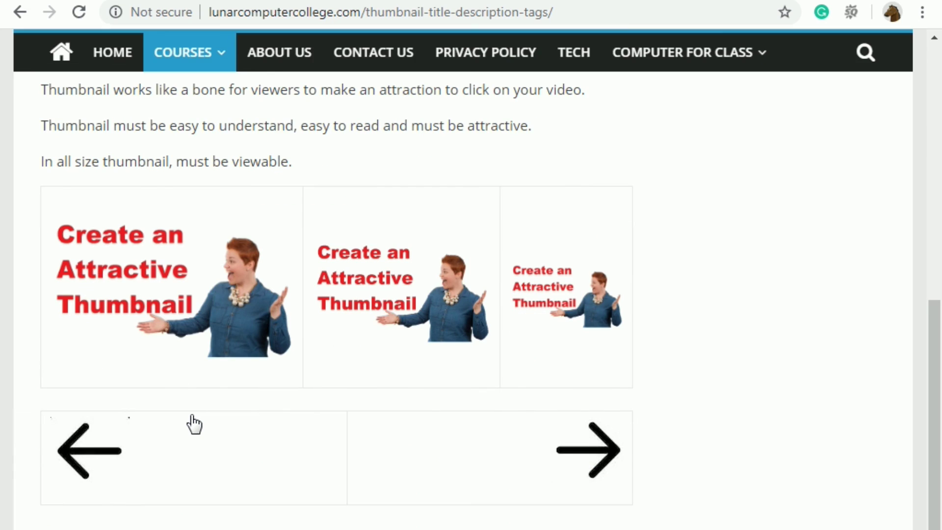
scroll(195, 423, "up", 3)
scroll(192, 422, "down", 3)
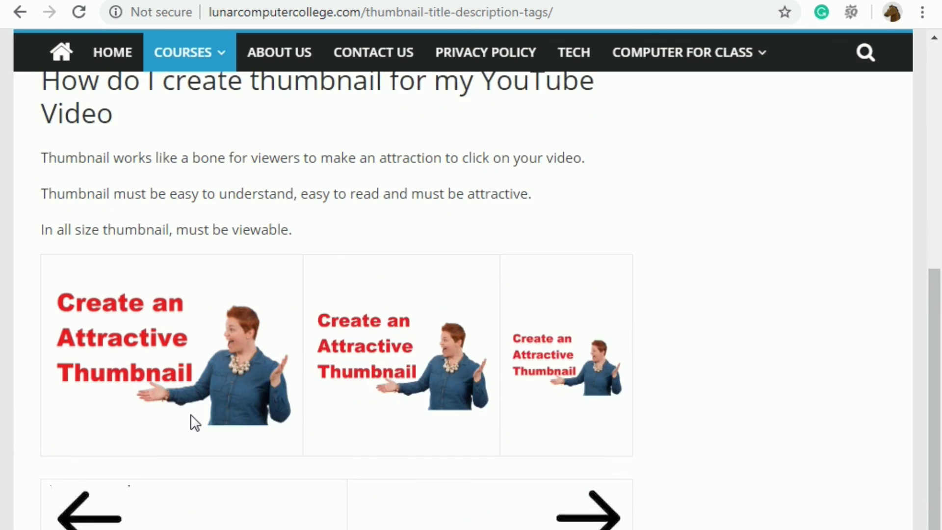